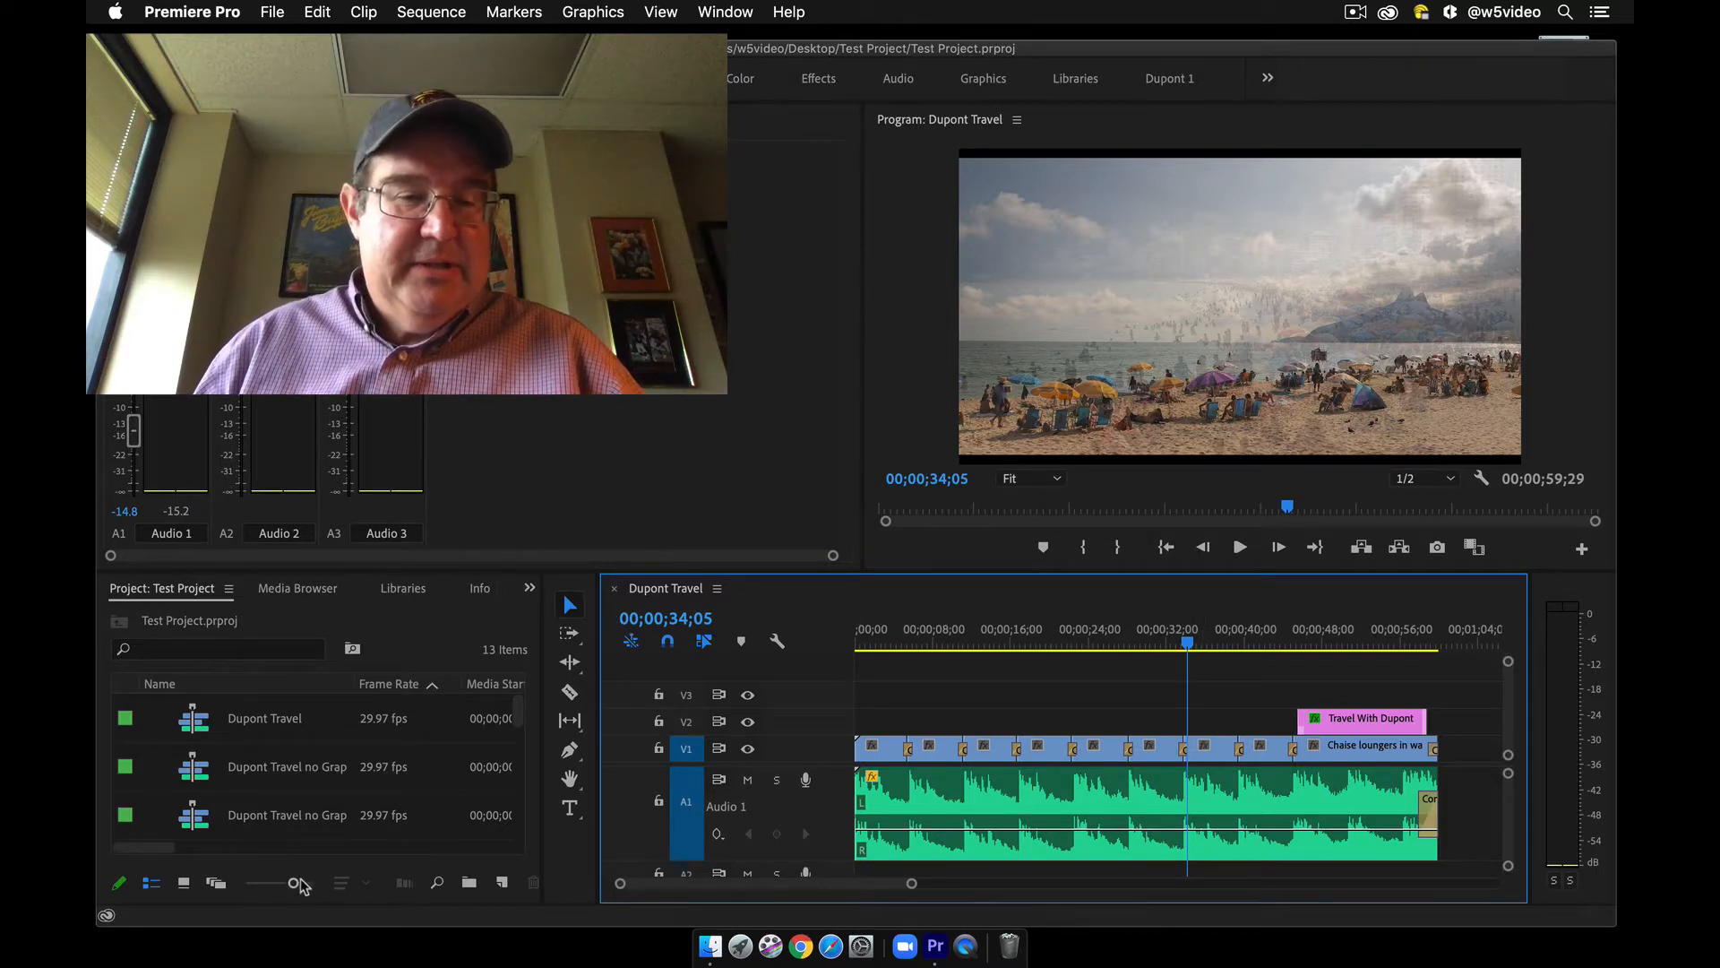
# Open the Aerial_Stand_Up_Paddleboarder clip in the Source Monitor and mark its out point at 00;00;10;27
pyautogui.moveTo(296, 885); pyautogui.dragTo(244, 884)
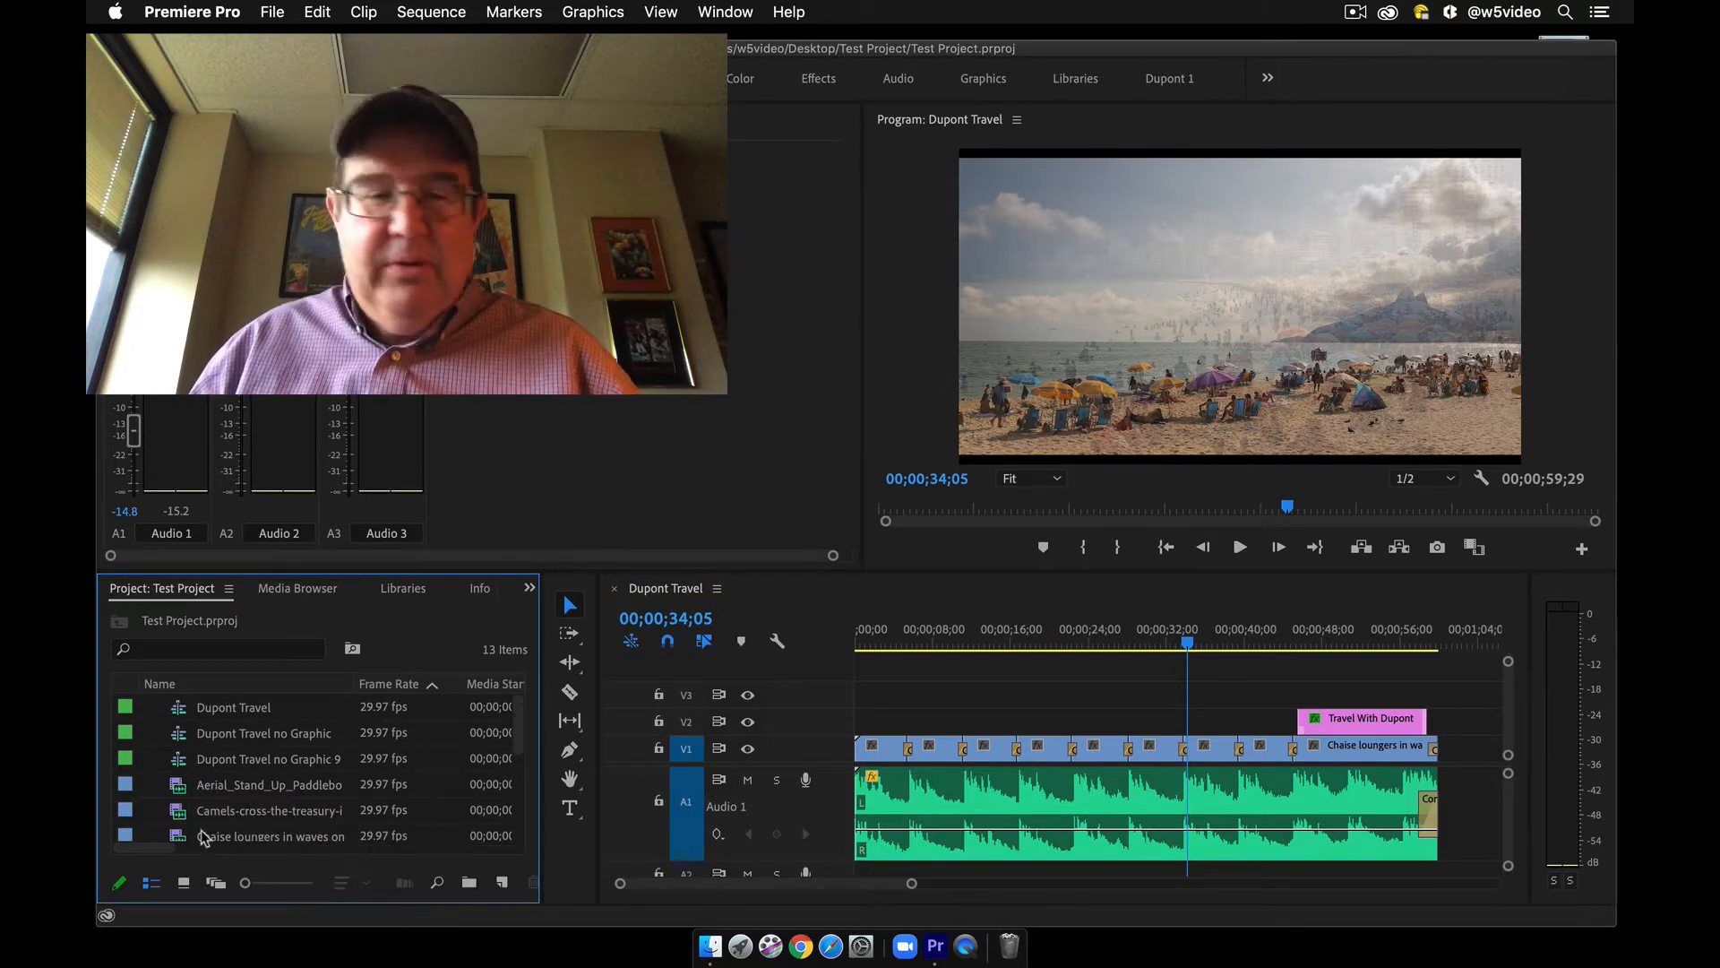
pyautogui.doubleClick(190, 787)
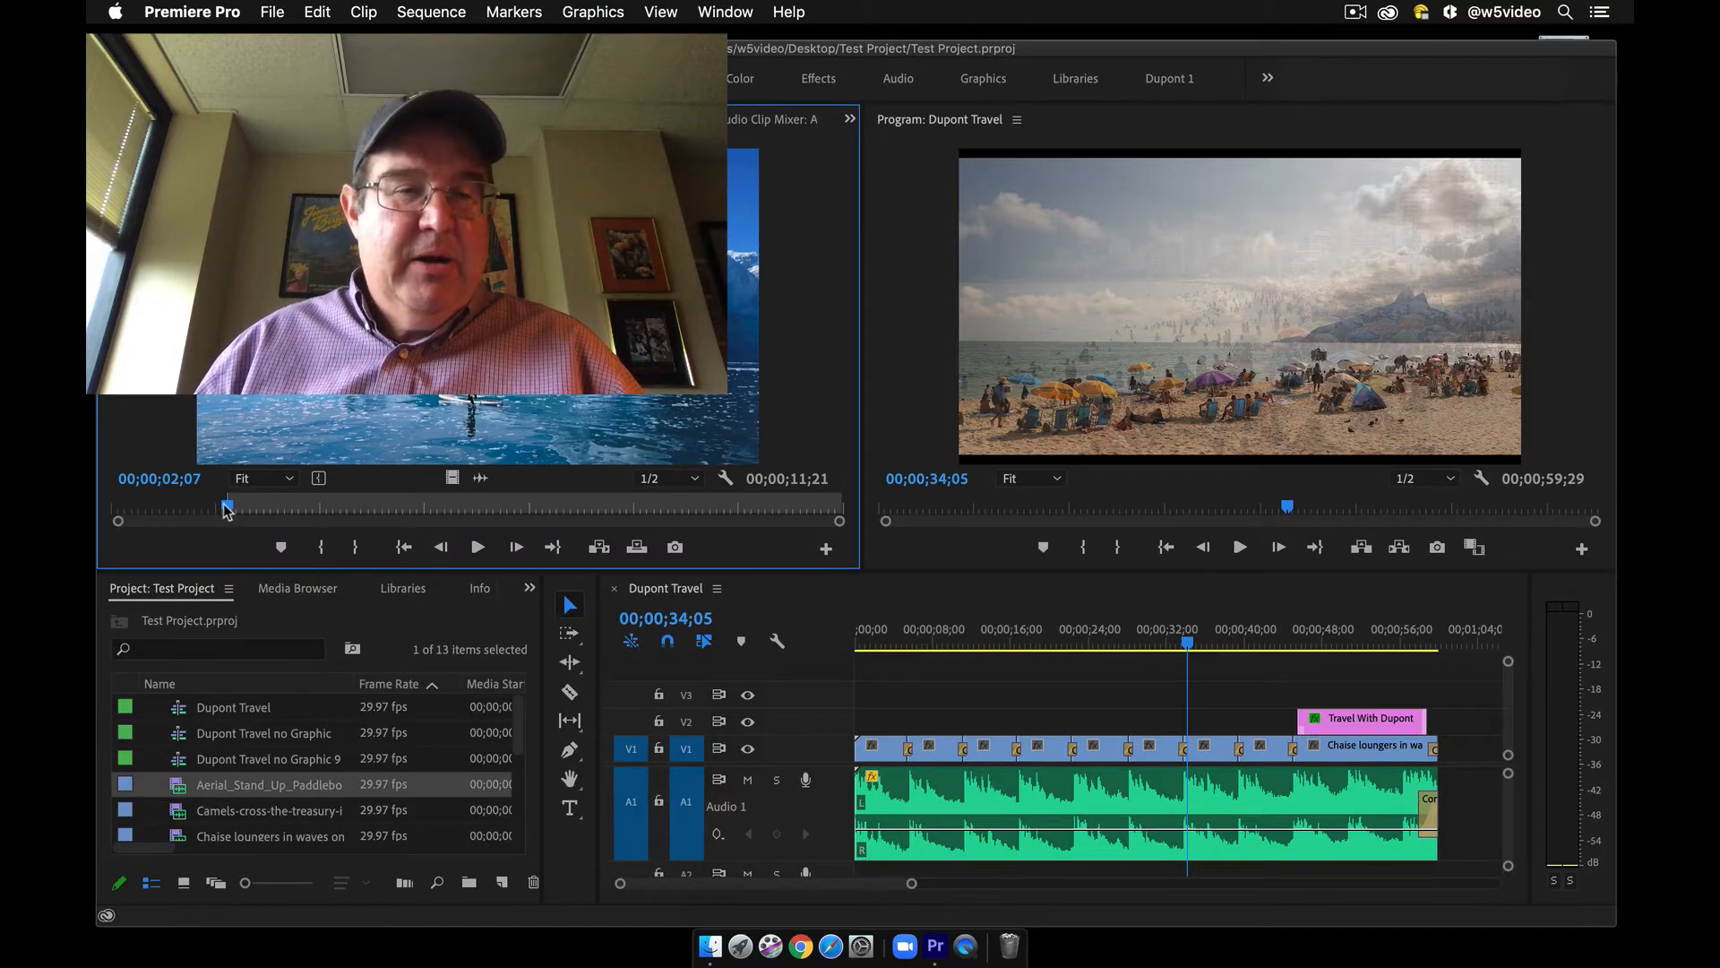
pyautogui.moveTo(228, 507); pyautogui.dragTo(213, 507)
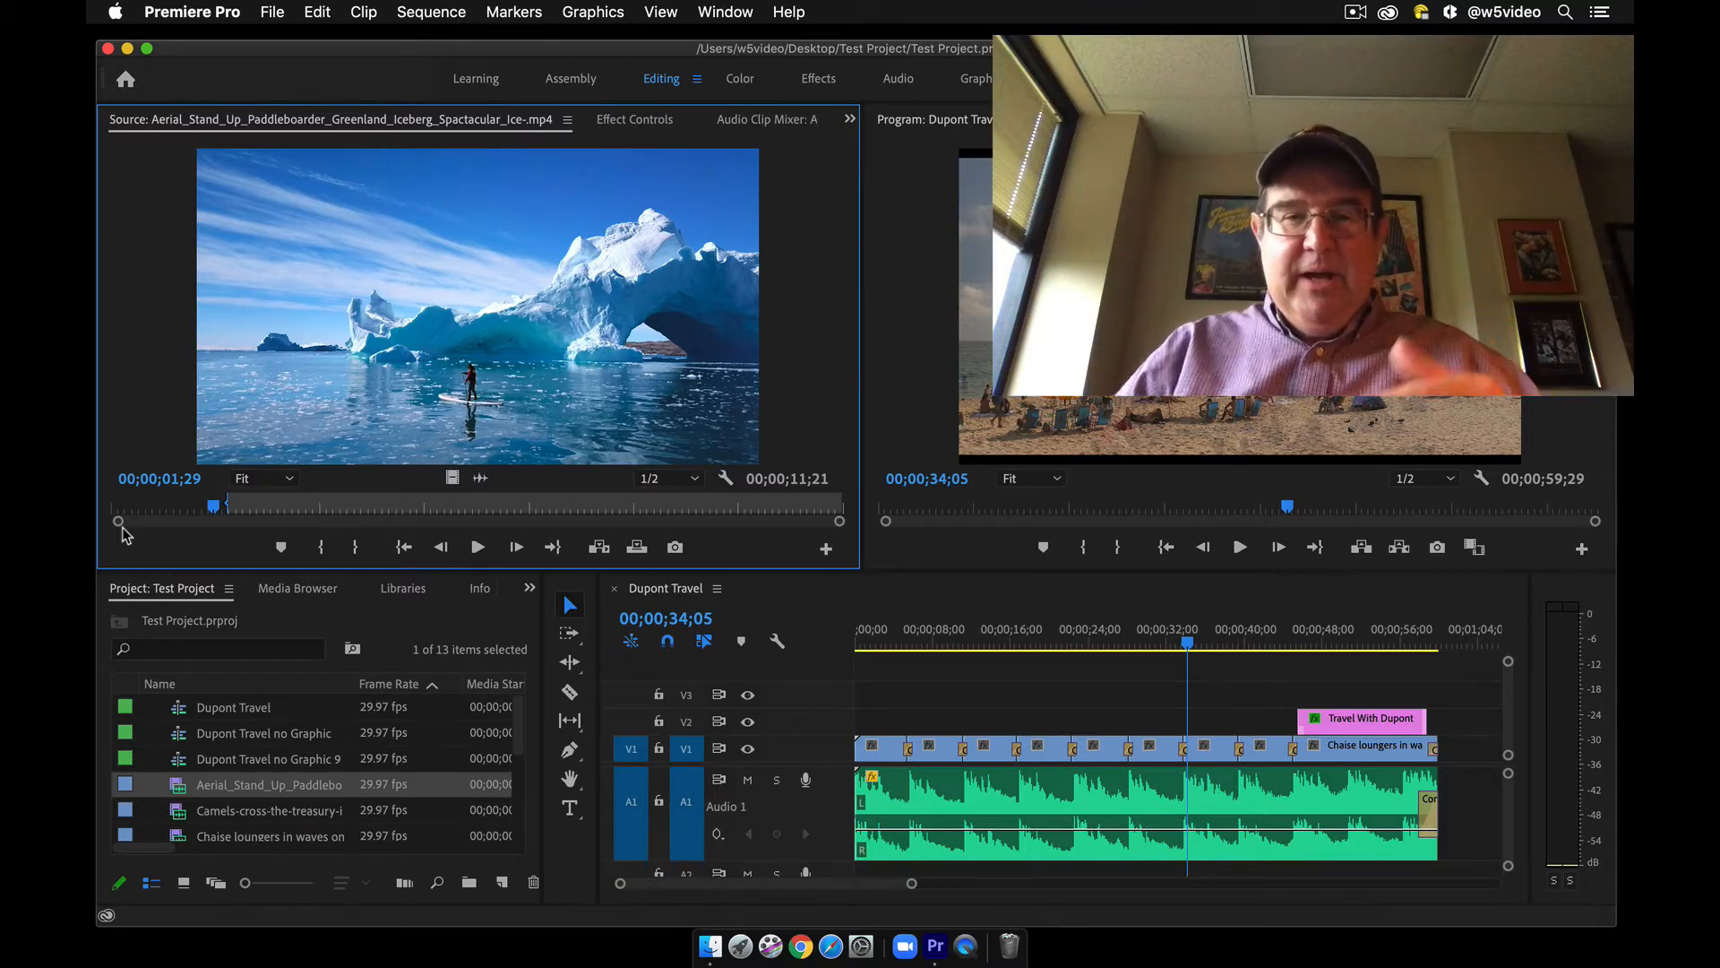
pyautogui.moveTo(795, 504); pyautogui.dragTo(681, 504)
pyautogui.click(356, 546)
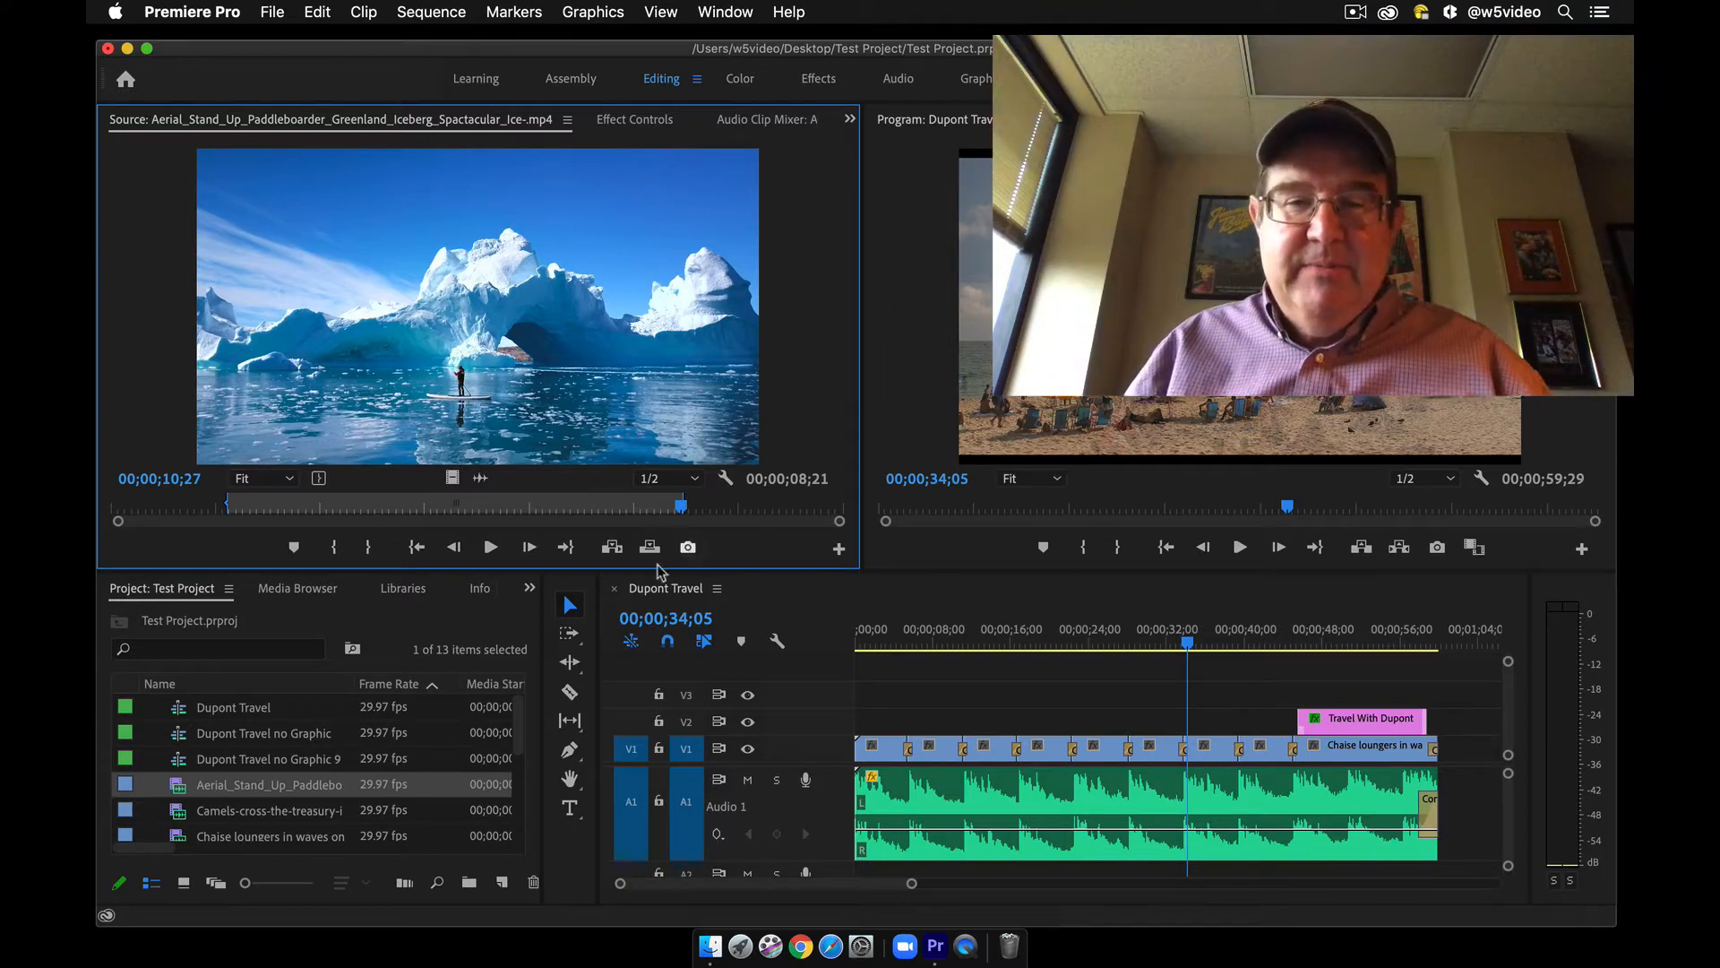
# Close the Dupont Travel sequence and move the paddleboarder clip's out point to the very end of its media
pyautogui.click(615, 589)
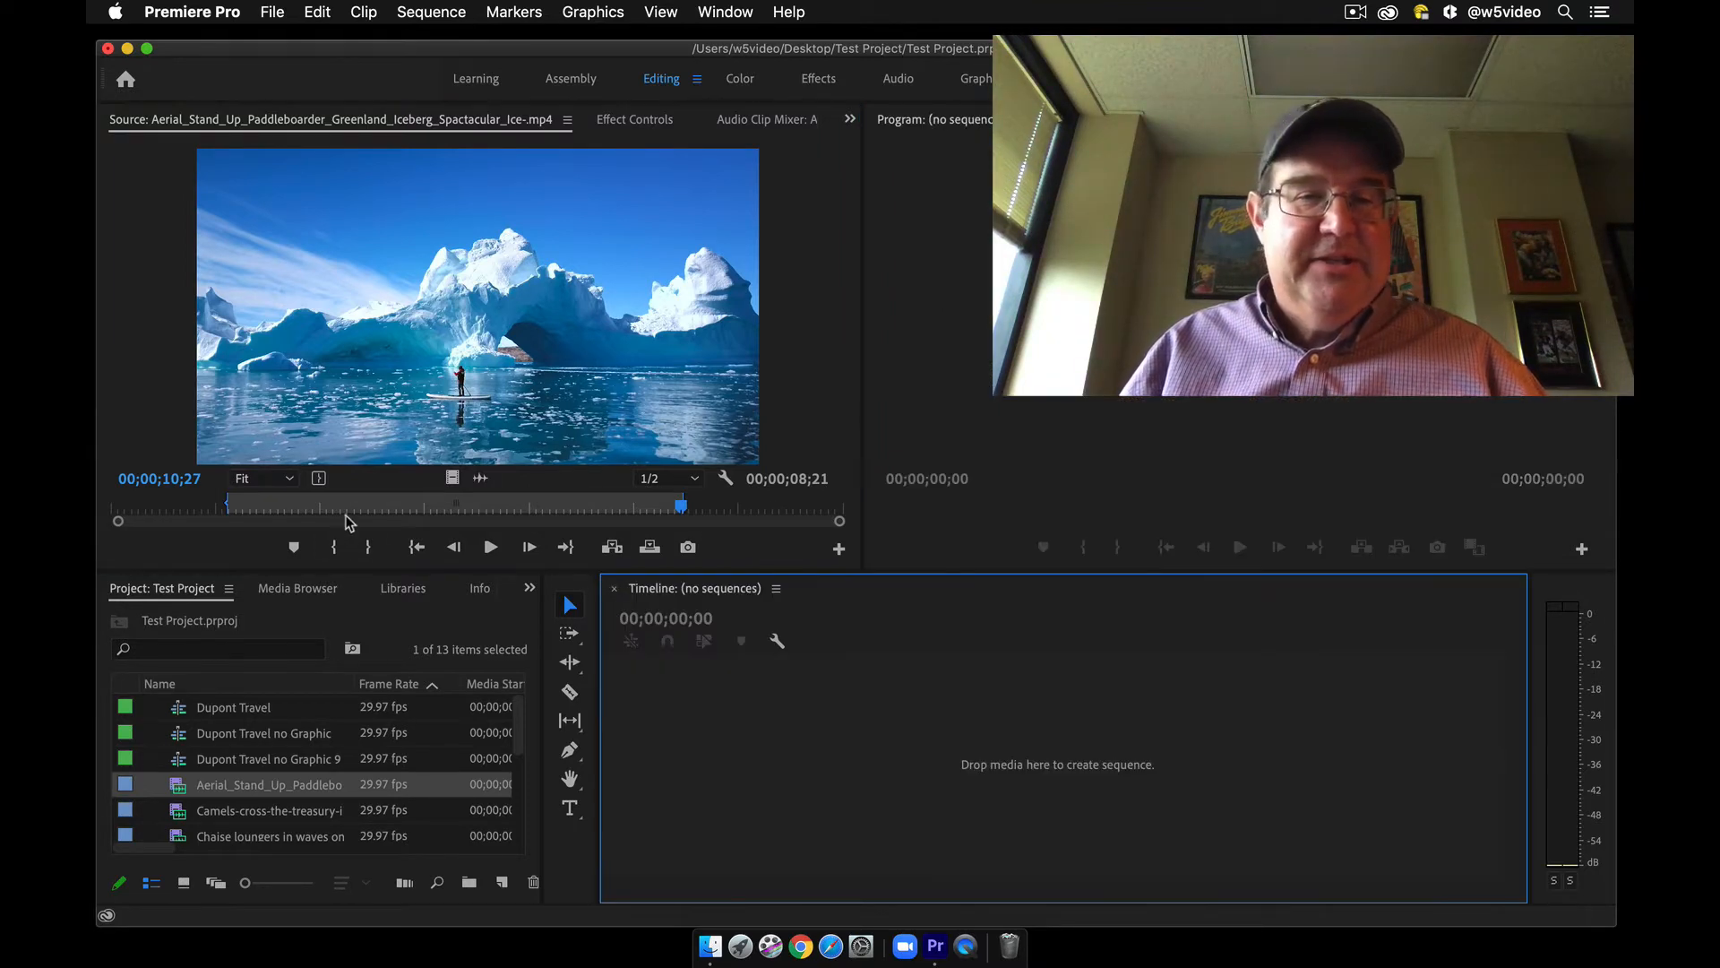
pyautogui.moveTo(678, 506); pyautogui.dragTo(908, 505)
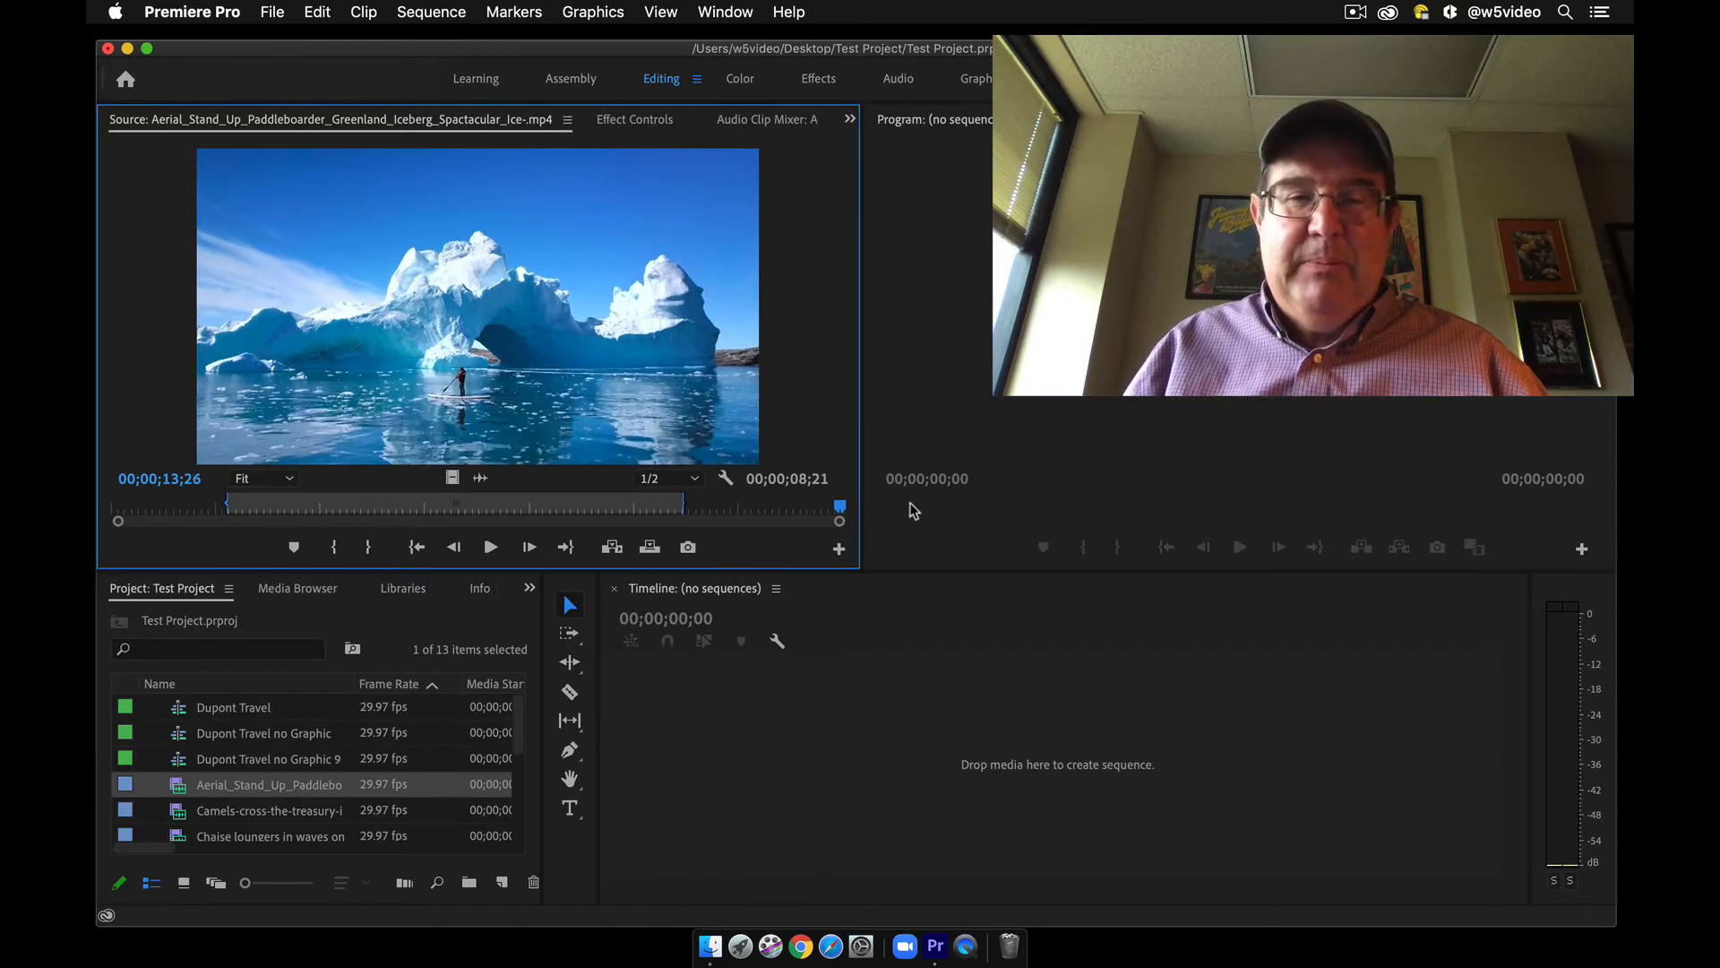
pyautogui.press('o')
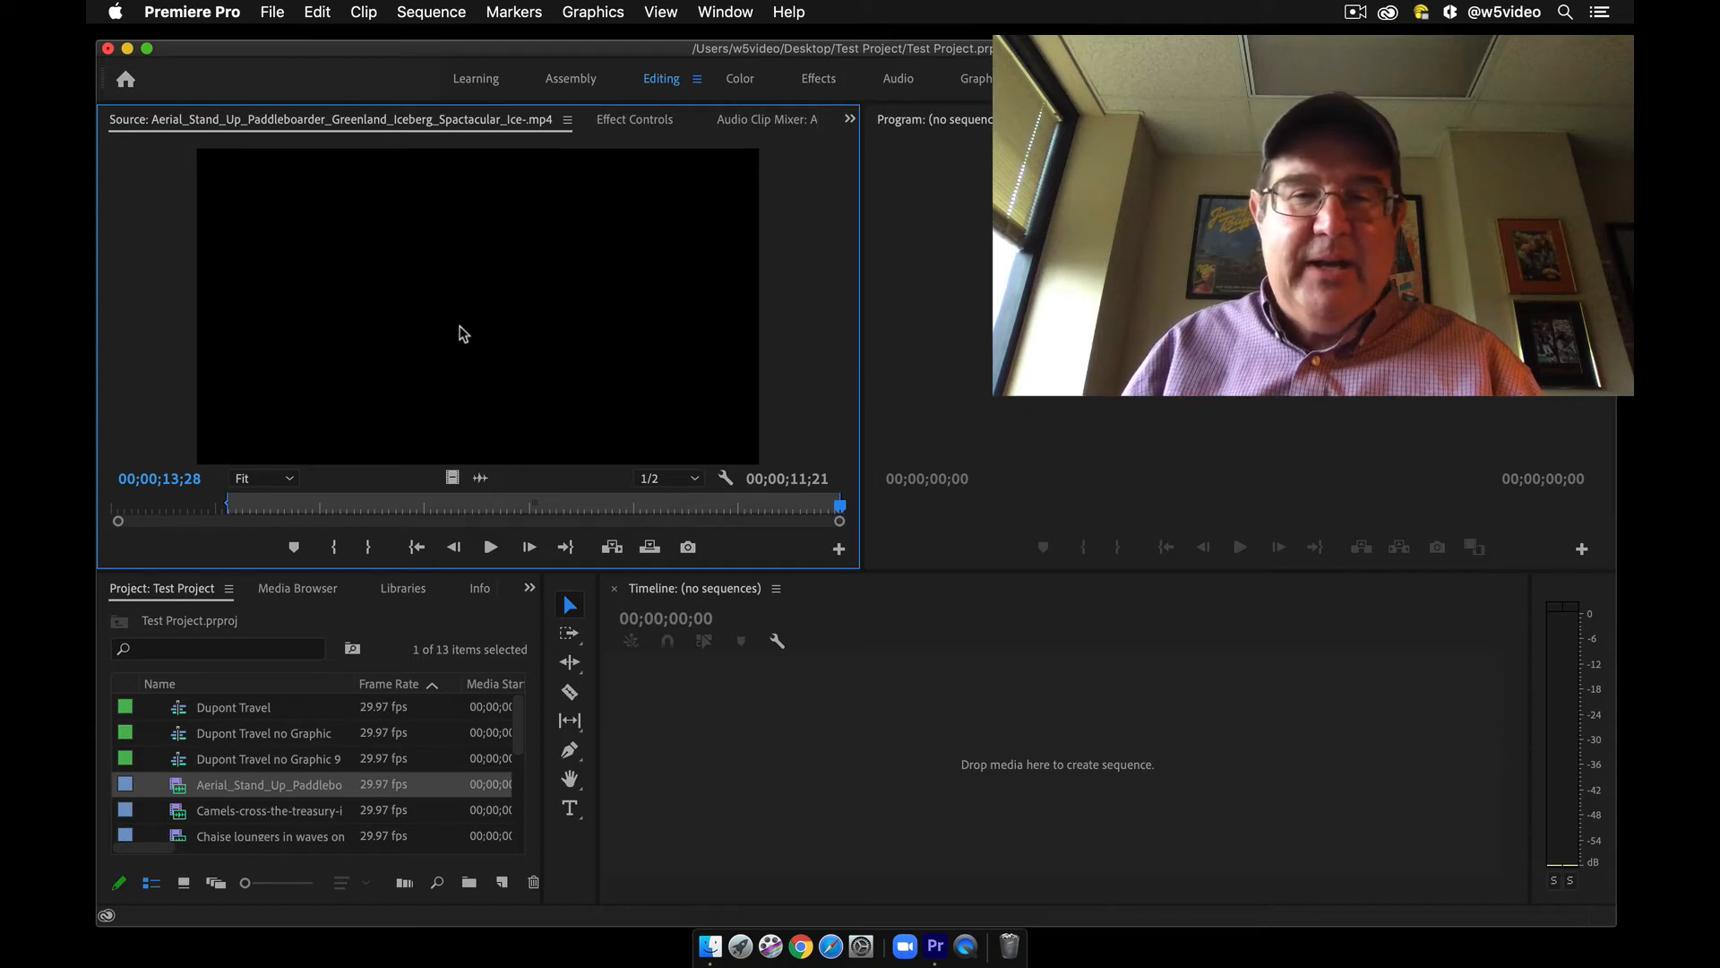
# Create a new sequence from the paddleboarder clip by placing it in the empty timeline, and scrub near its end
pyautogui.moveTo(818, 793); pyautogui.dragTo(917, 783)
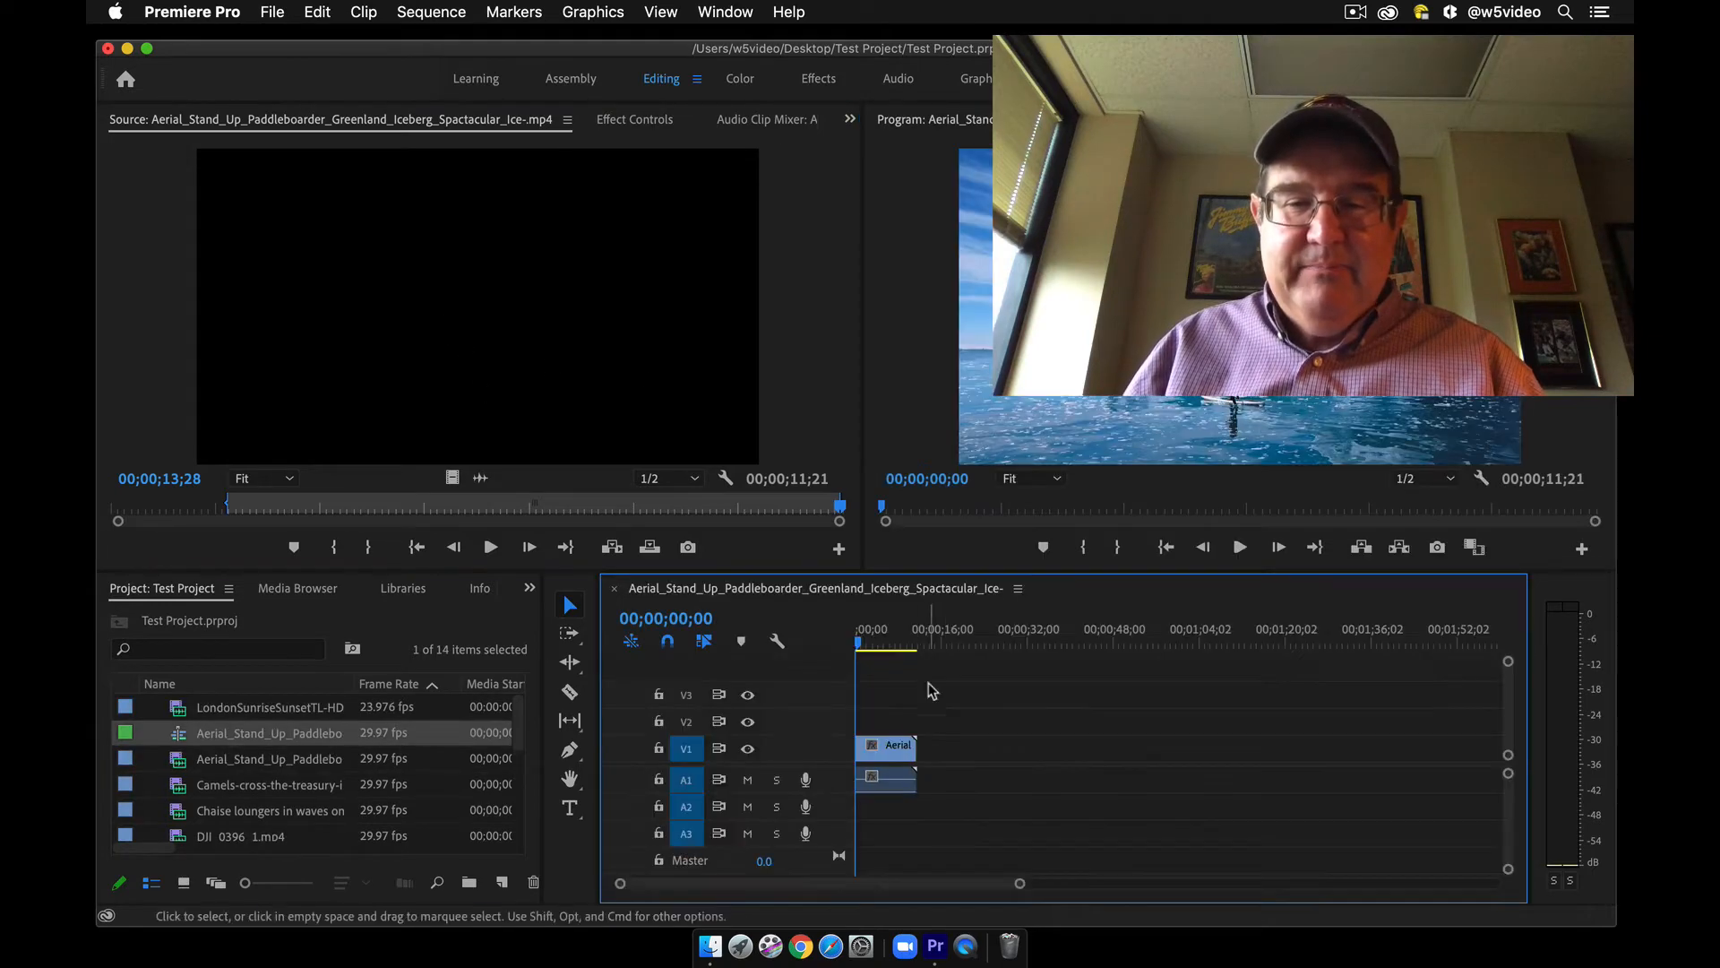
pyautogui.click(919, 639)
pyautogui.moveTo(922, 640); pyautogui.dragTo(905, 639)
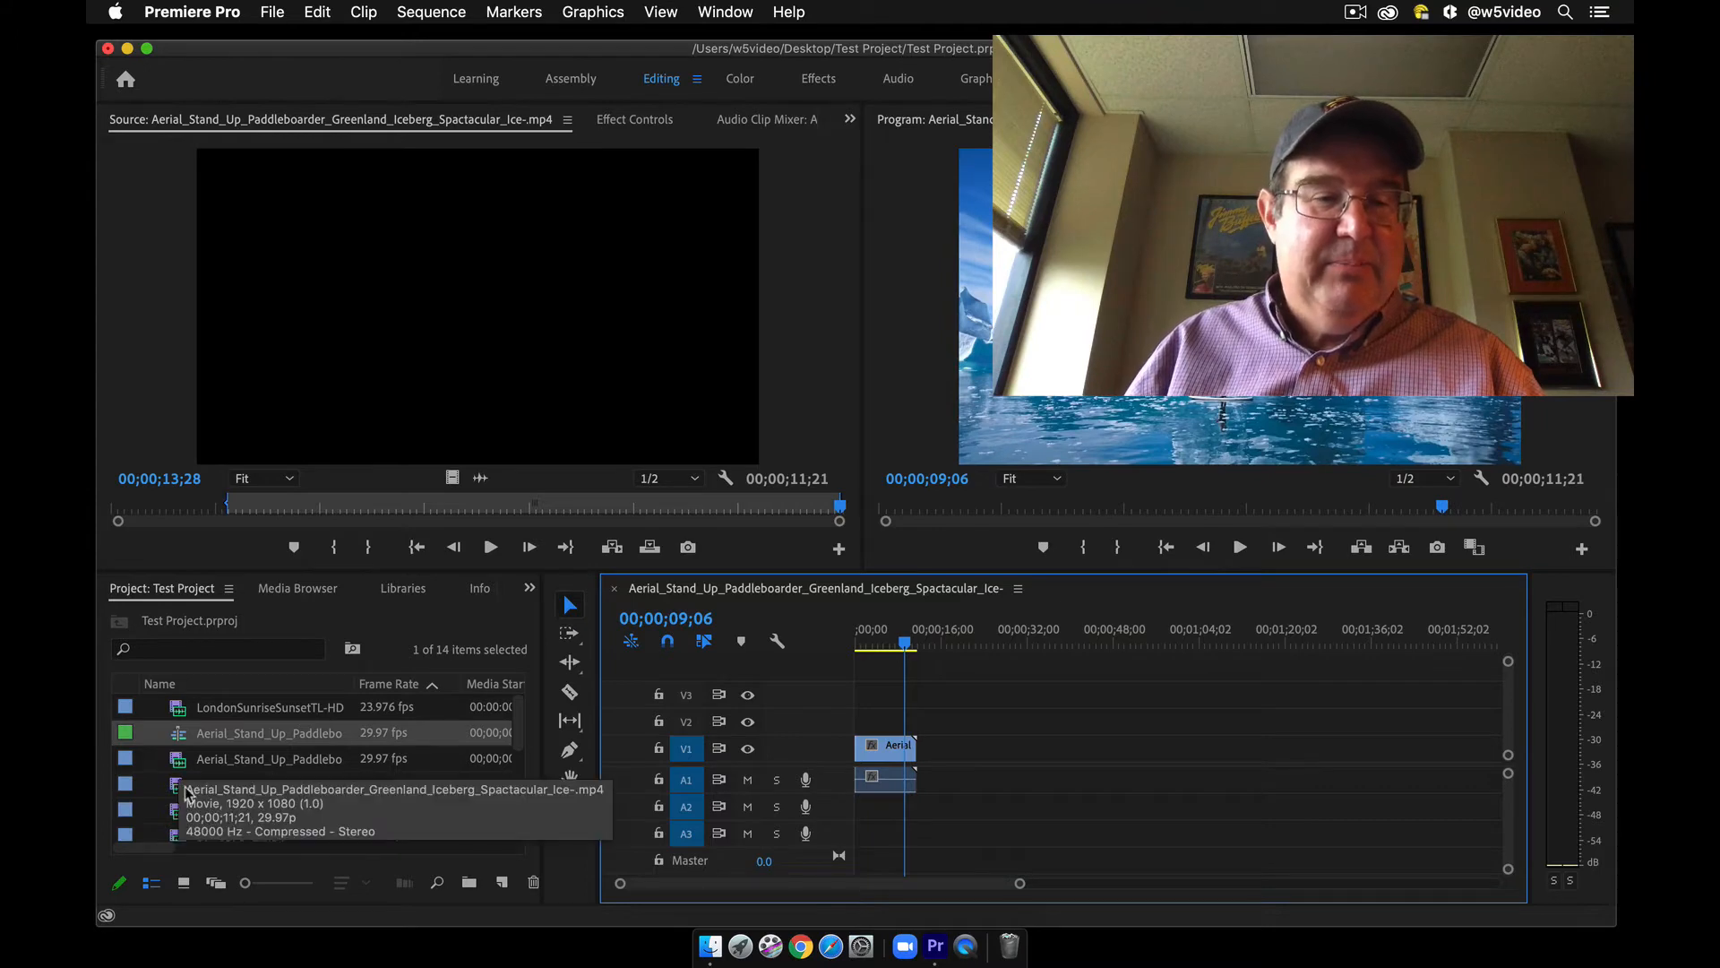
# Set the Chaise loungers clip's in point to 00;00;00;00 and add it directly after the paddleboarder clip on V1
pyautogui.doubleClick(182, 820)
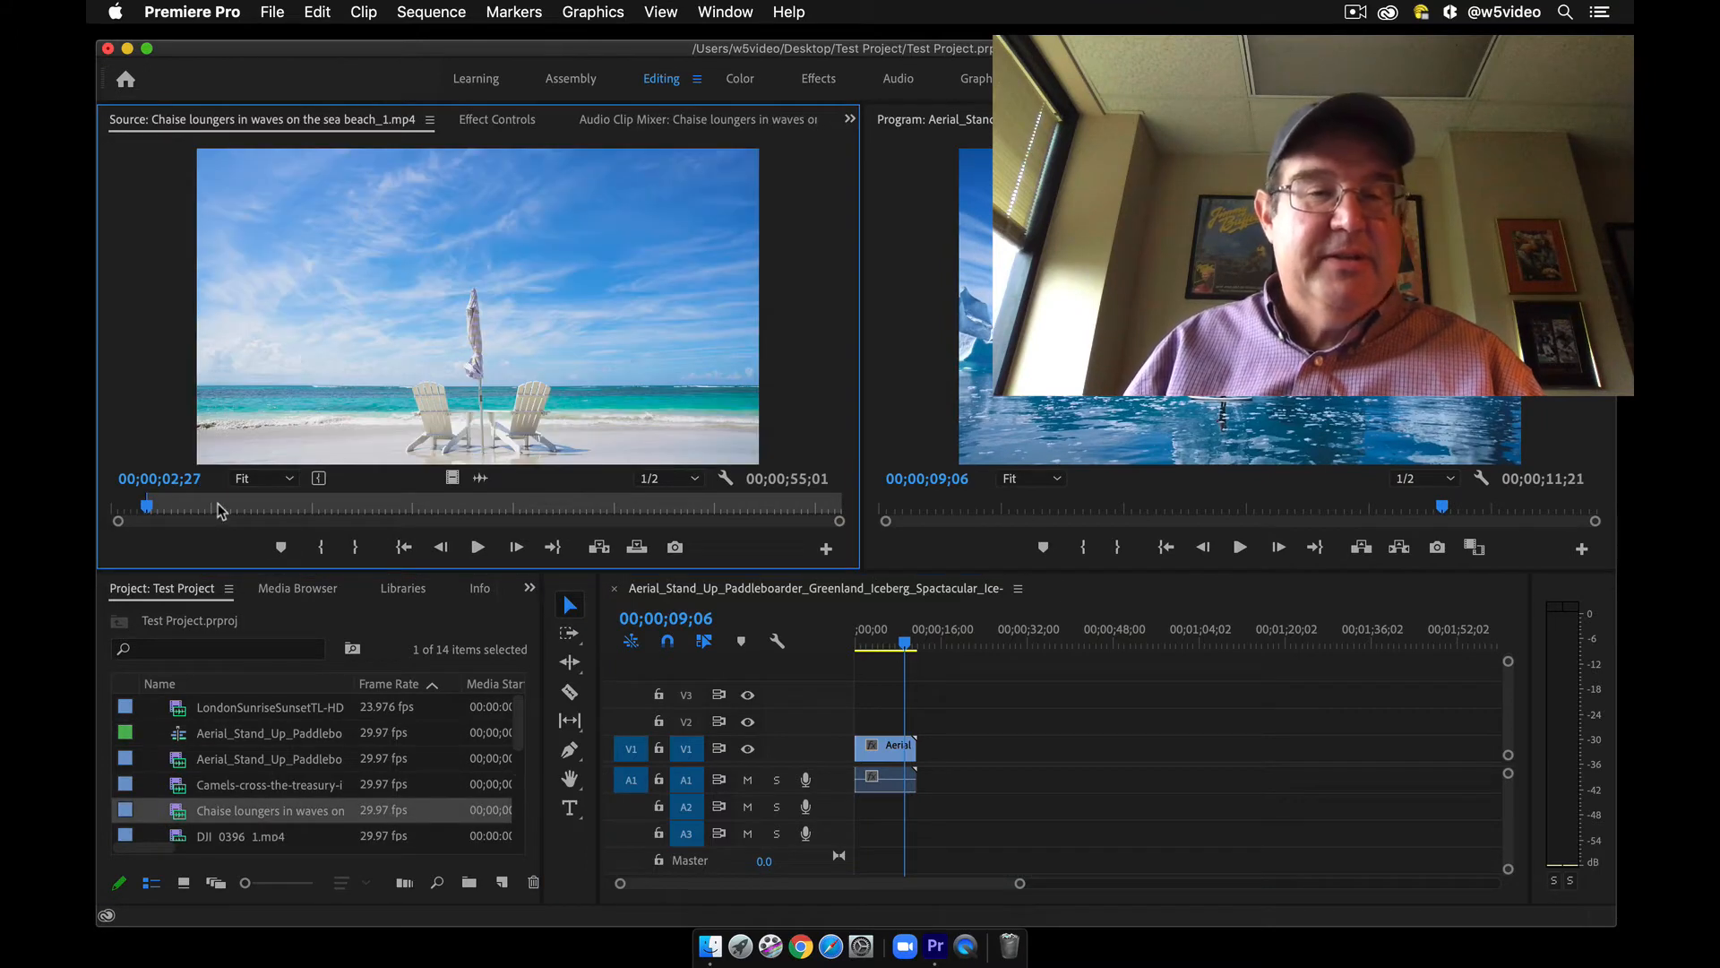
pyautogui.moveTo(204, 511); pyautogui.dragTo(90, 513)
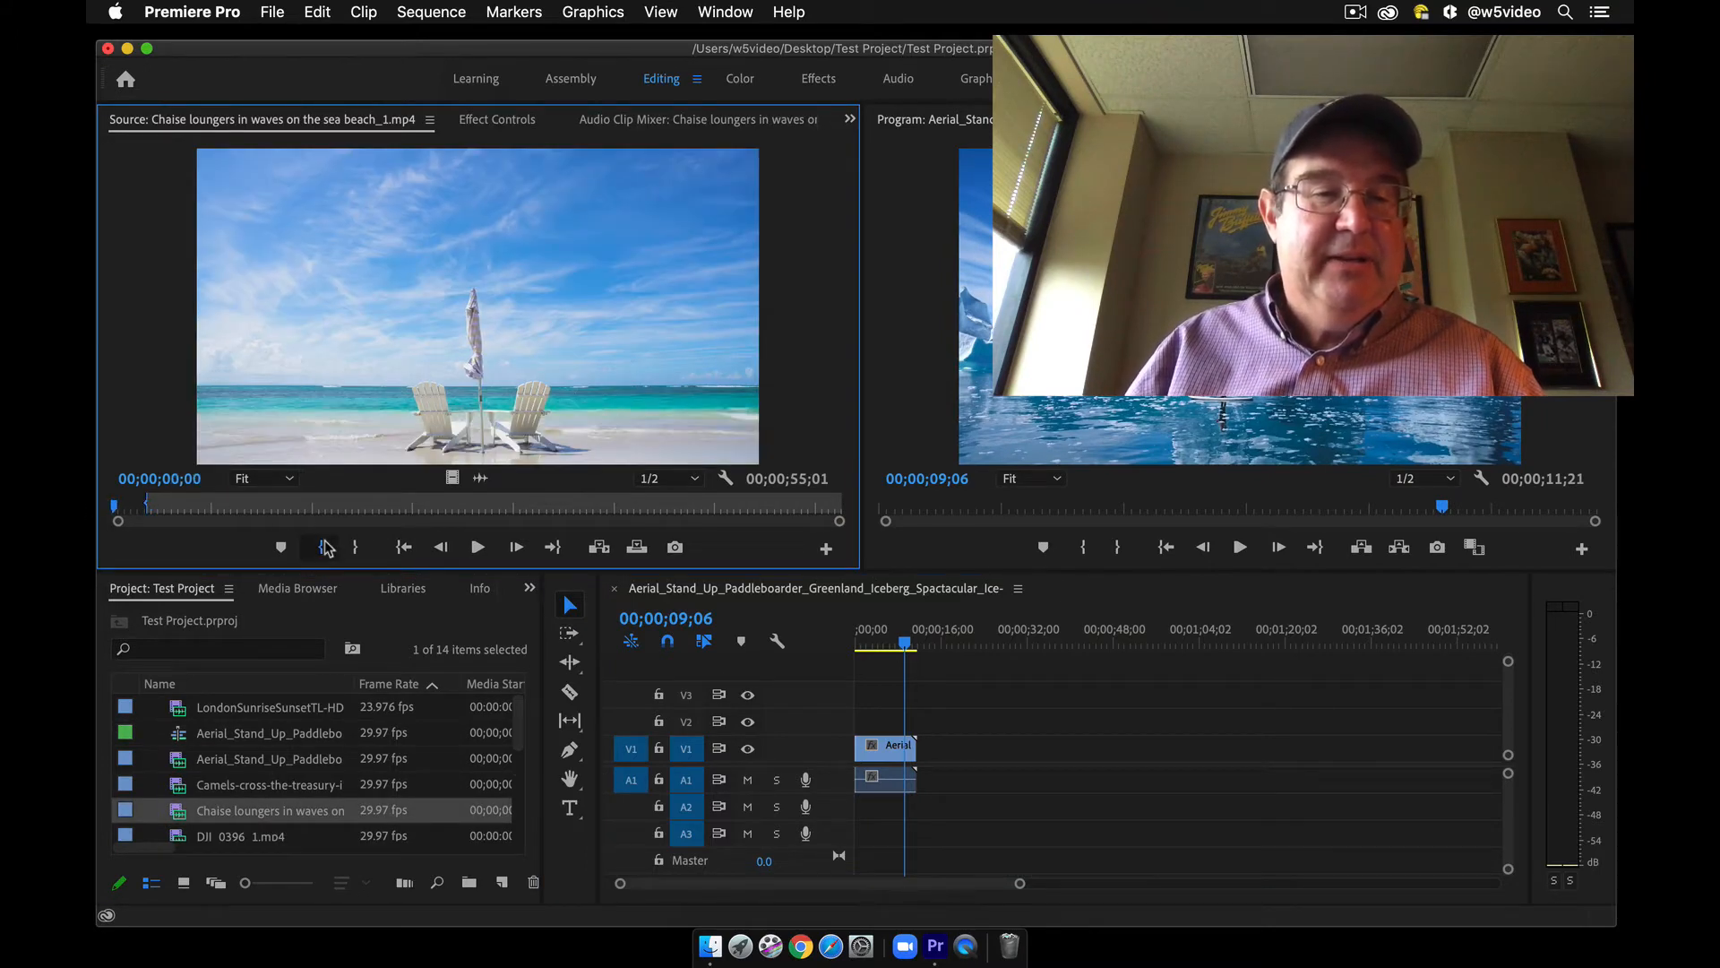
pyautogui.moveTo(385, 304); pyautogui.dragTo(920, 748)
# Play the sequence across the cut between the paddleboarder and Chaise loungers clips
pyautogui.moveTo(905, 645)
pyautogui.mouseDown()
pyautogui.moveTo(919, 645)
pyautogui.moveTo(899, 645)
pyautogui.mouseUp()
pyautogui.press('space')
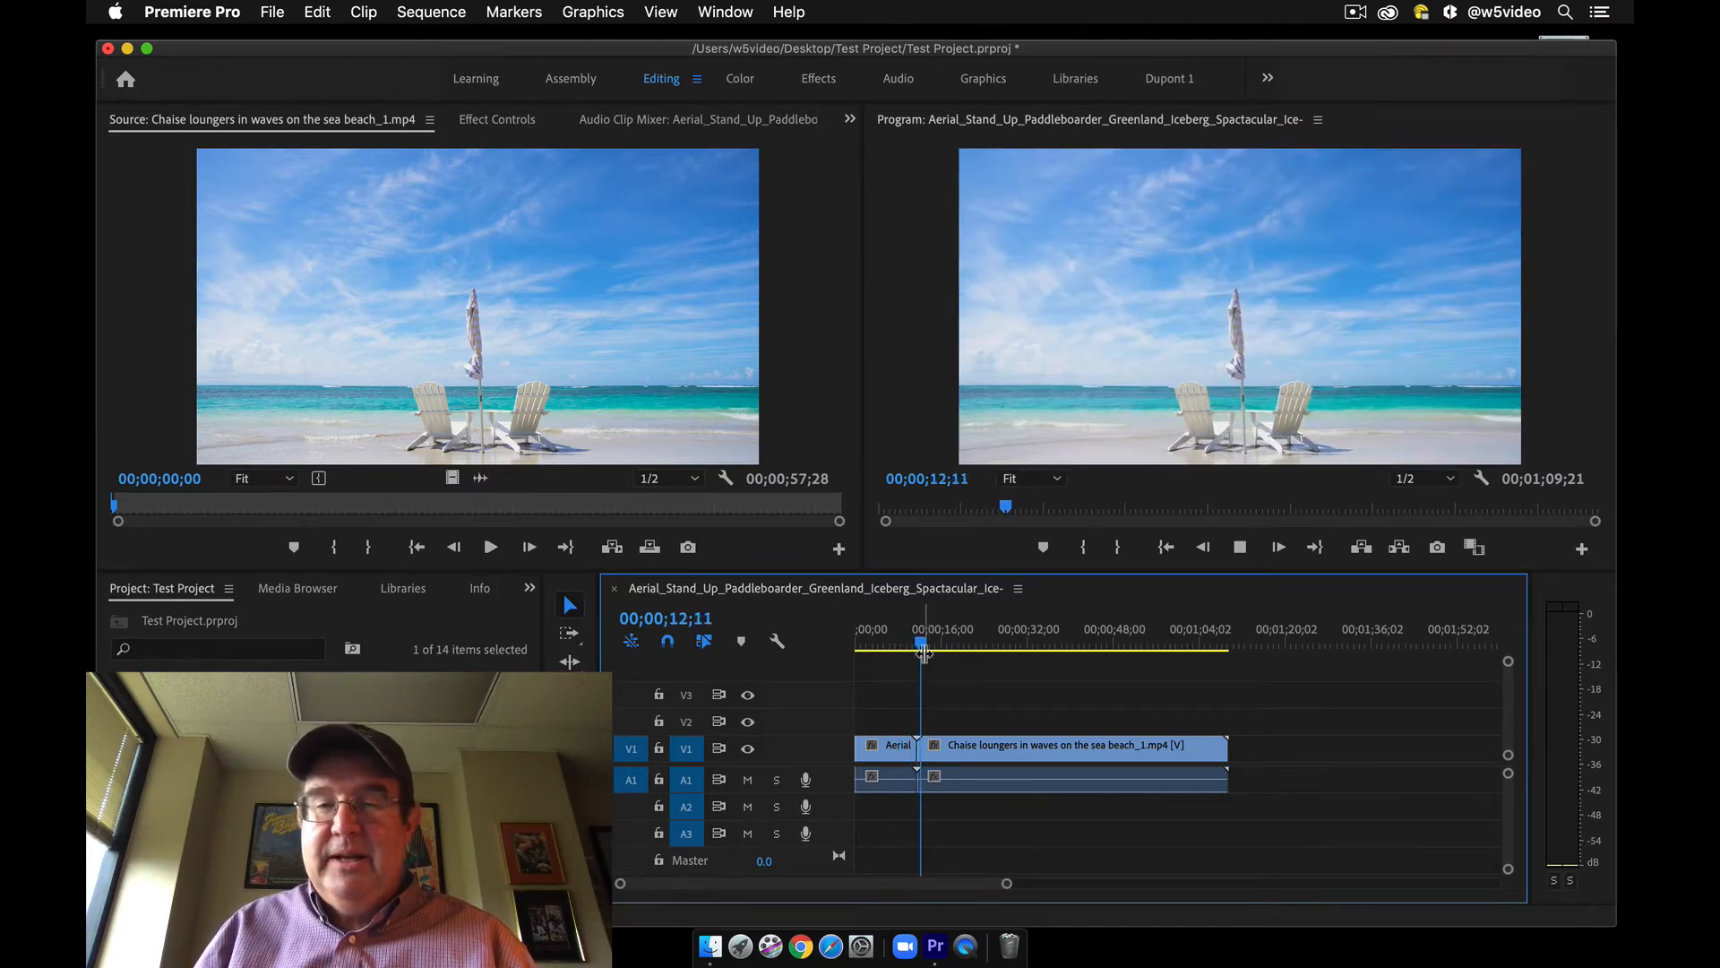
pyautogui.press('space')
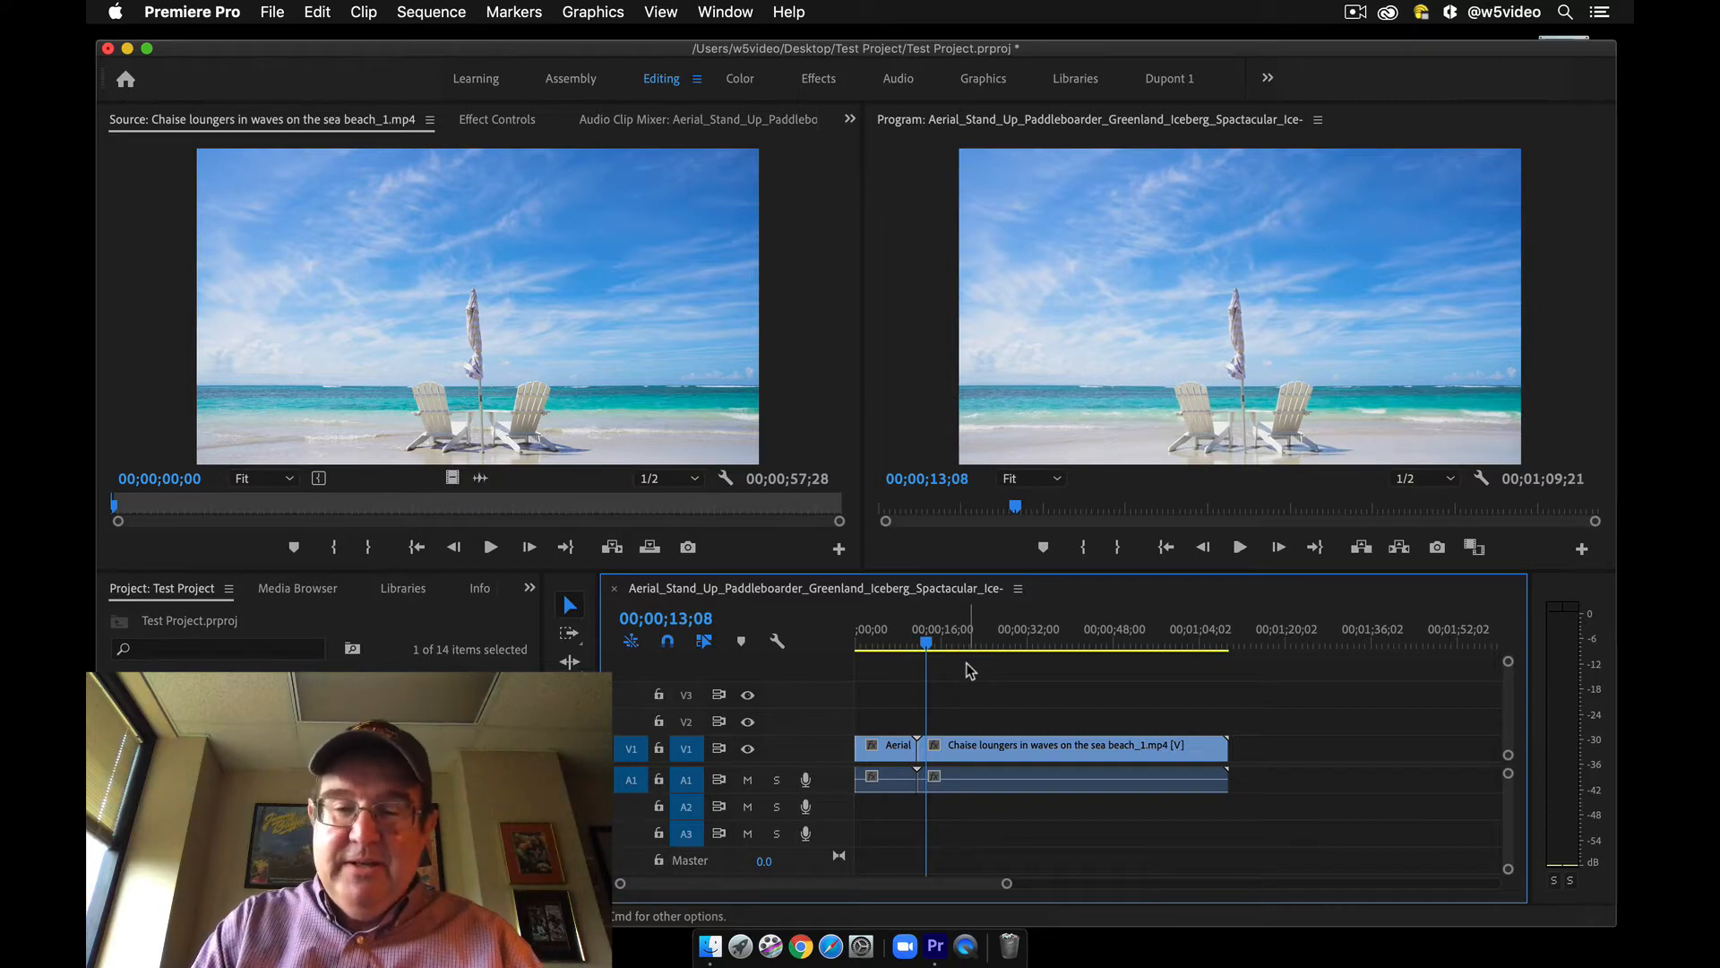
# Apply the default Cross Dissolve at the cut between the two full-length clips, accepting repeated frames
pyautogui.press('=')
pyautogui.press('=')
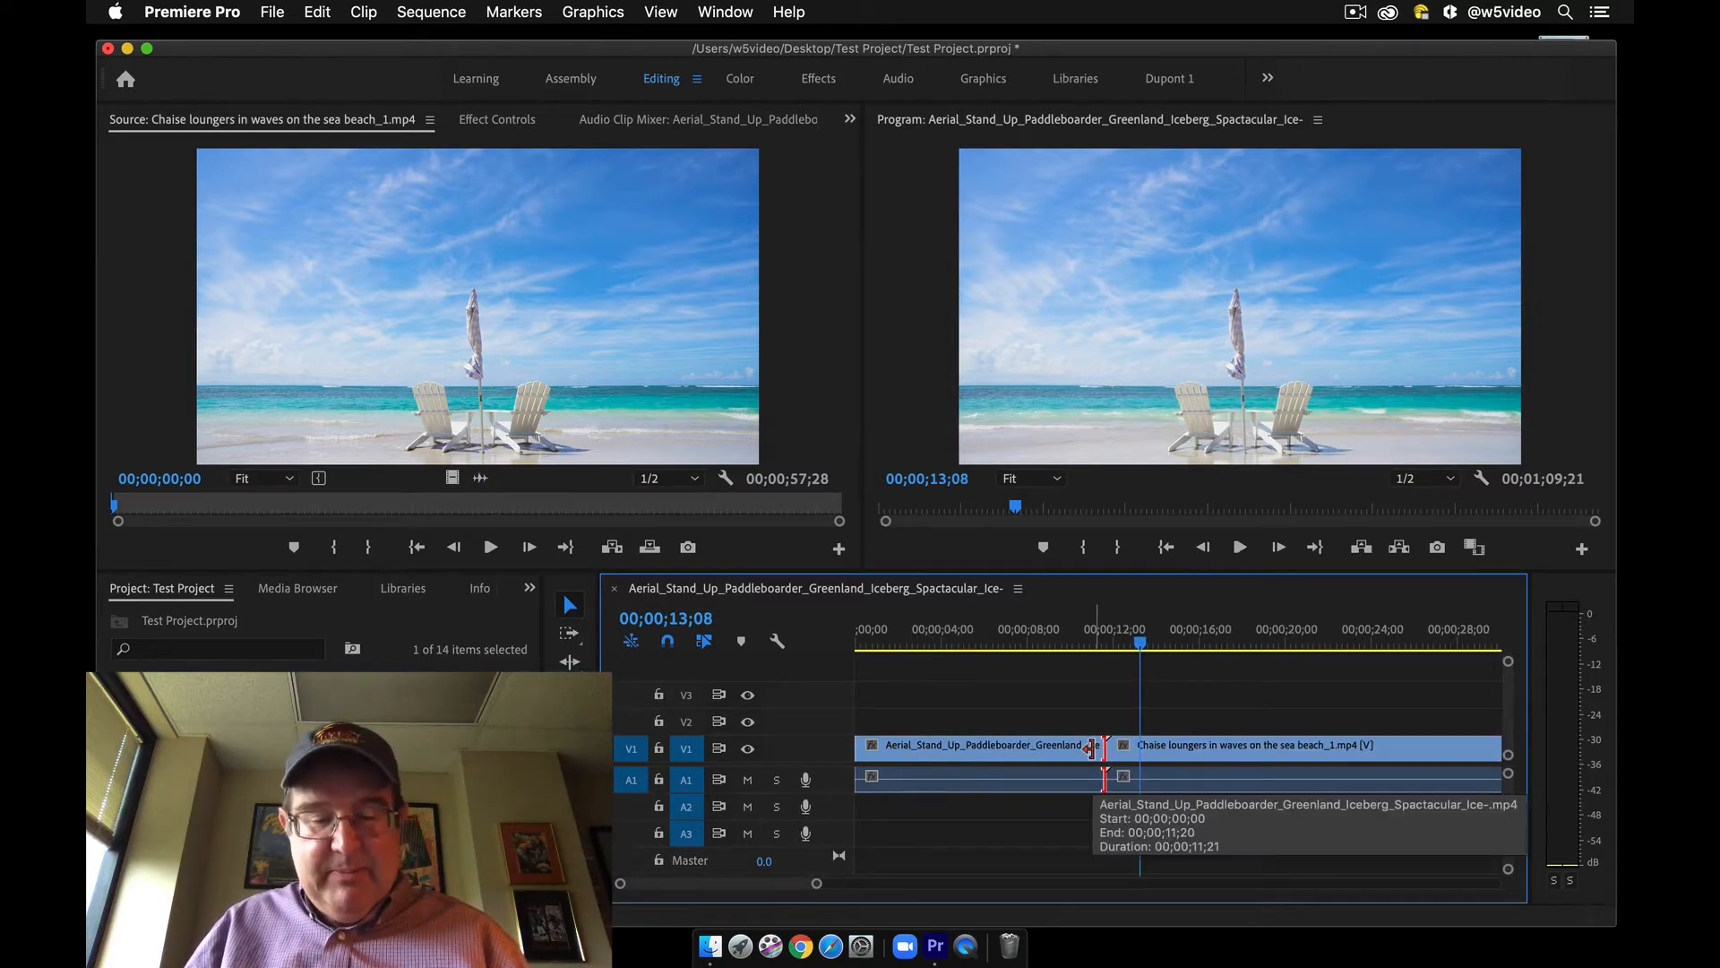
pyautogui.press('super+d')
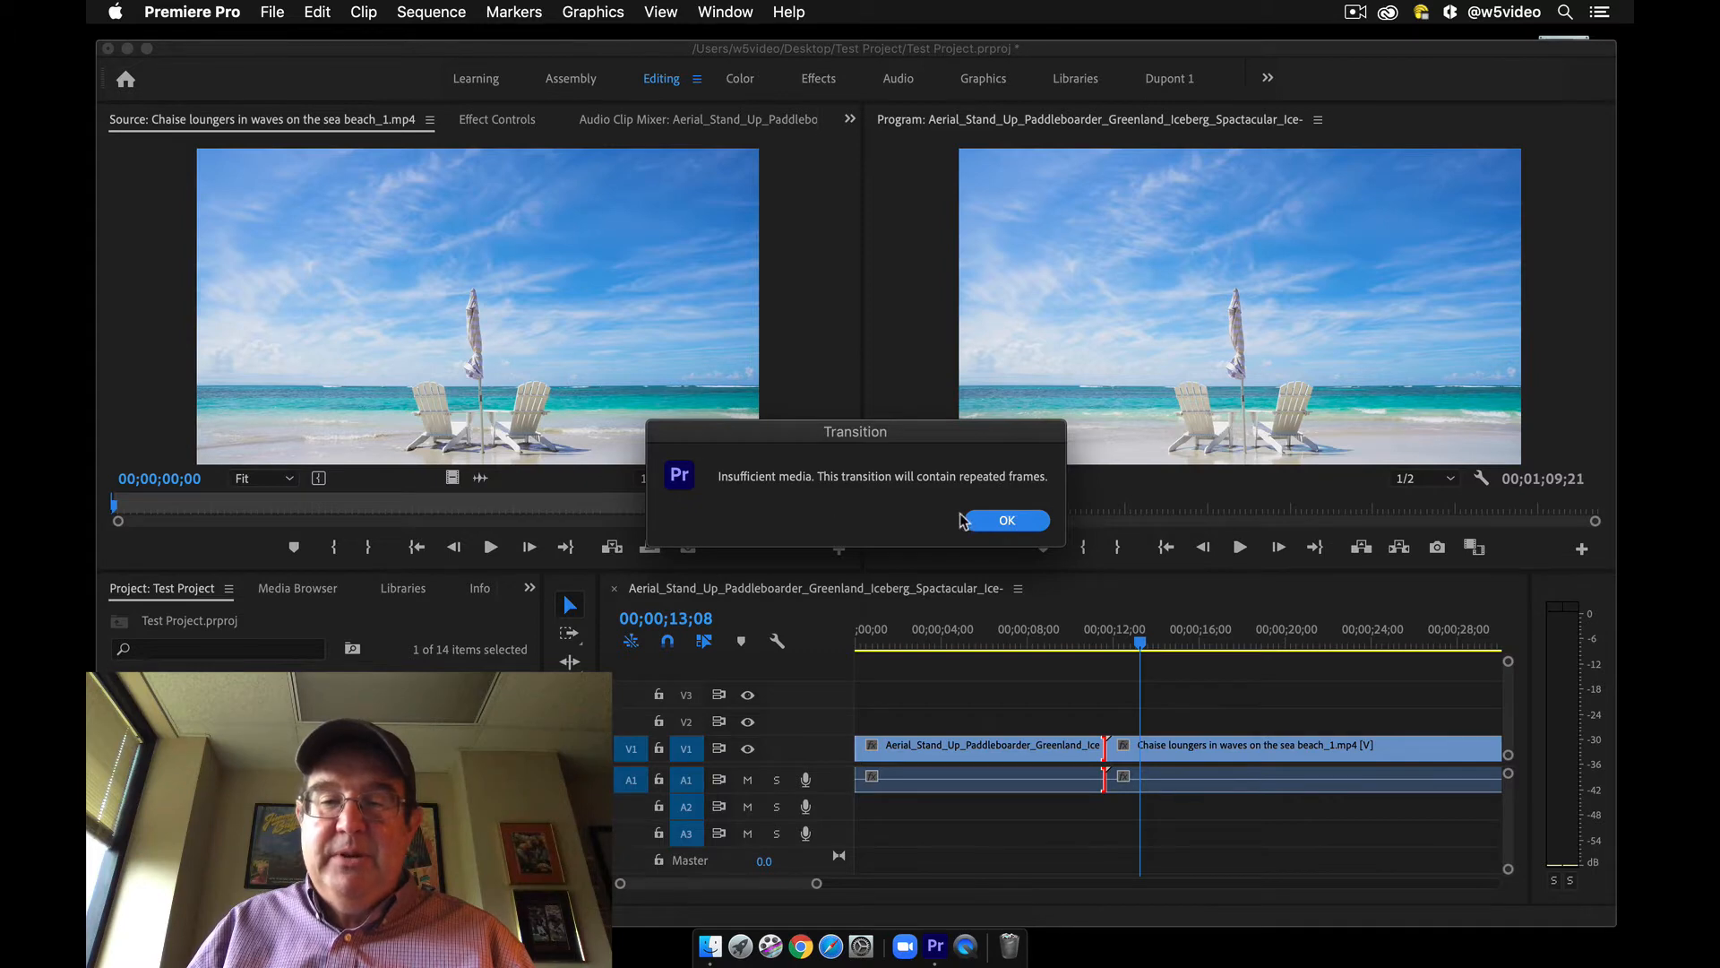
pyautogui.click(1007, 521)
# Delete the Cross Dissolve from the cut between the two clips on V1
pyautogui.moveTo(1130, 642); pyautogui.dragTo(1134, 704)
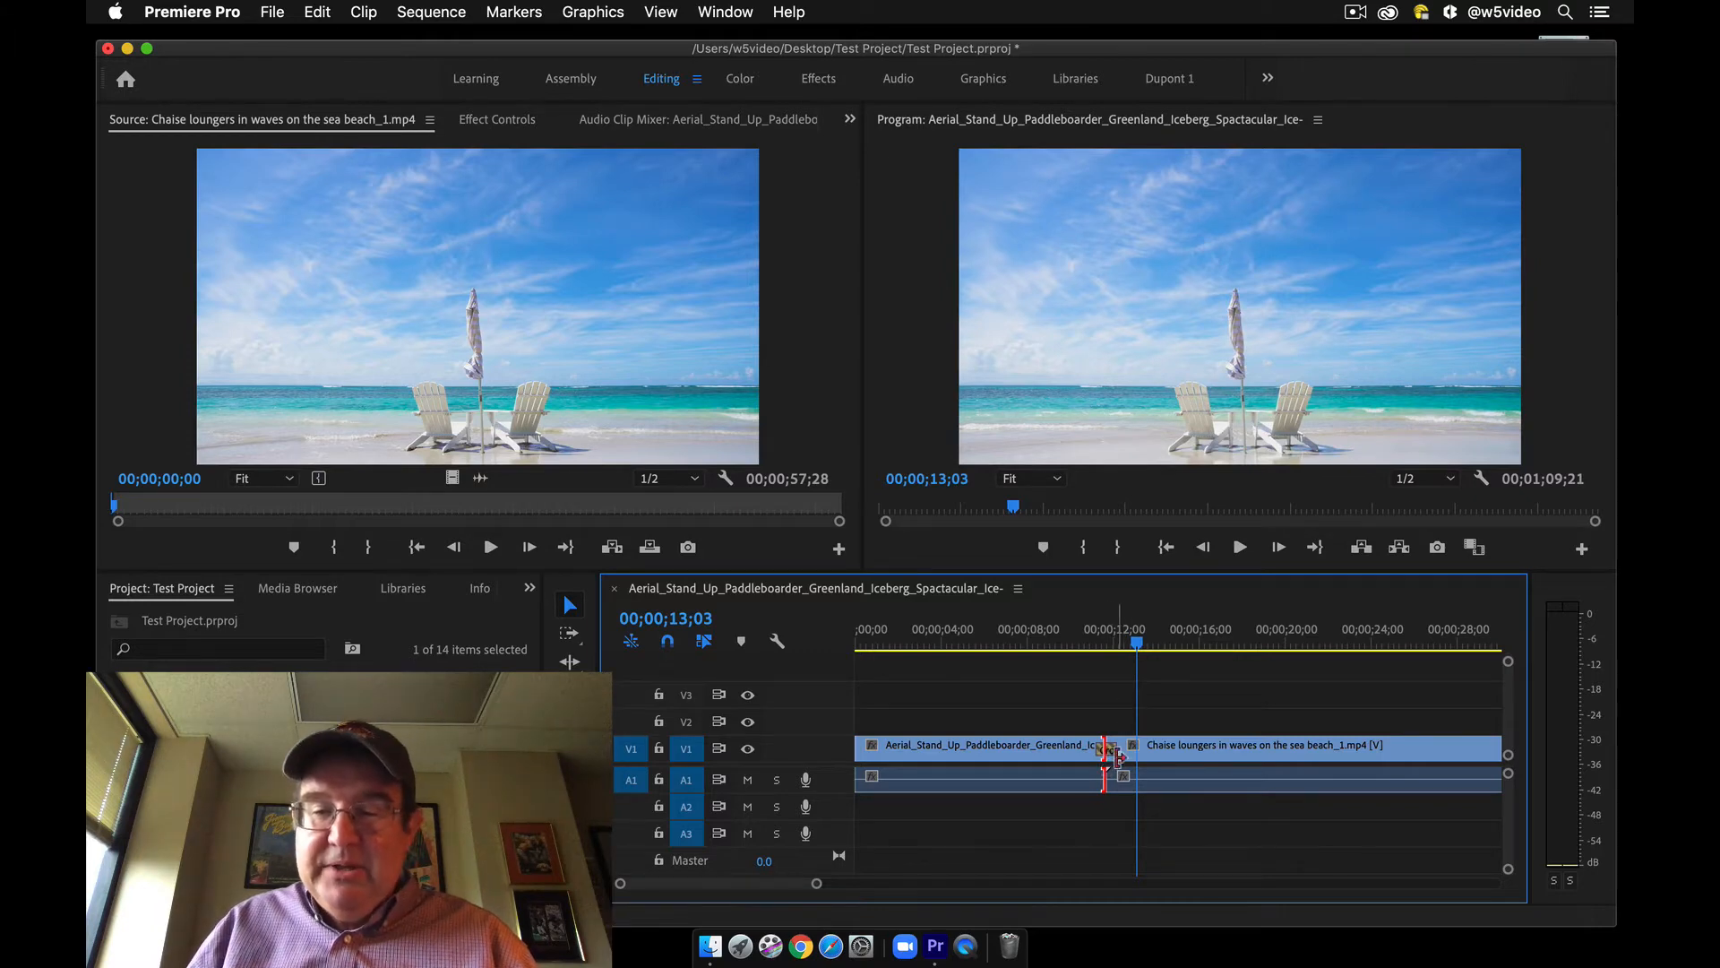
pyautogui.moveTo(818, 884); pyautogui.dragTo(783, 885)
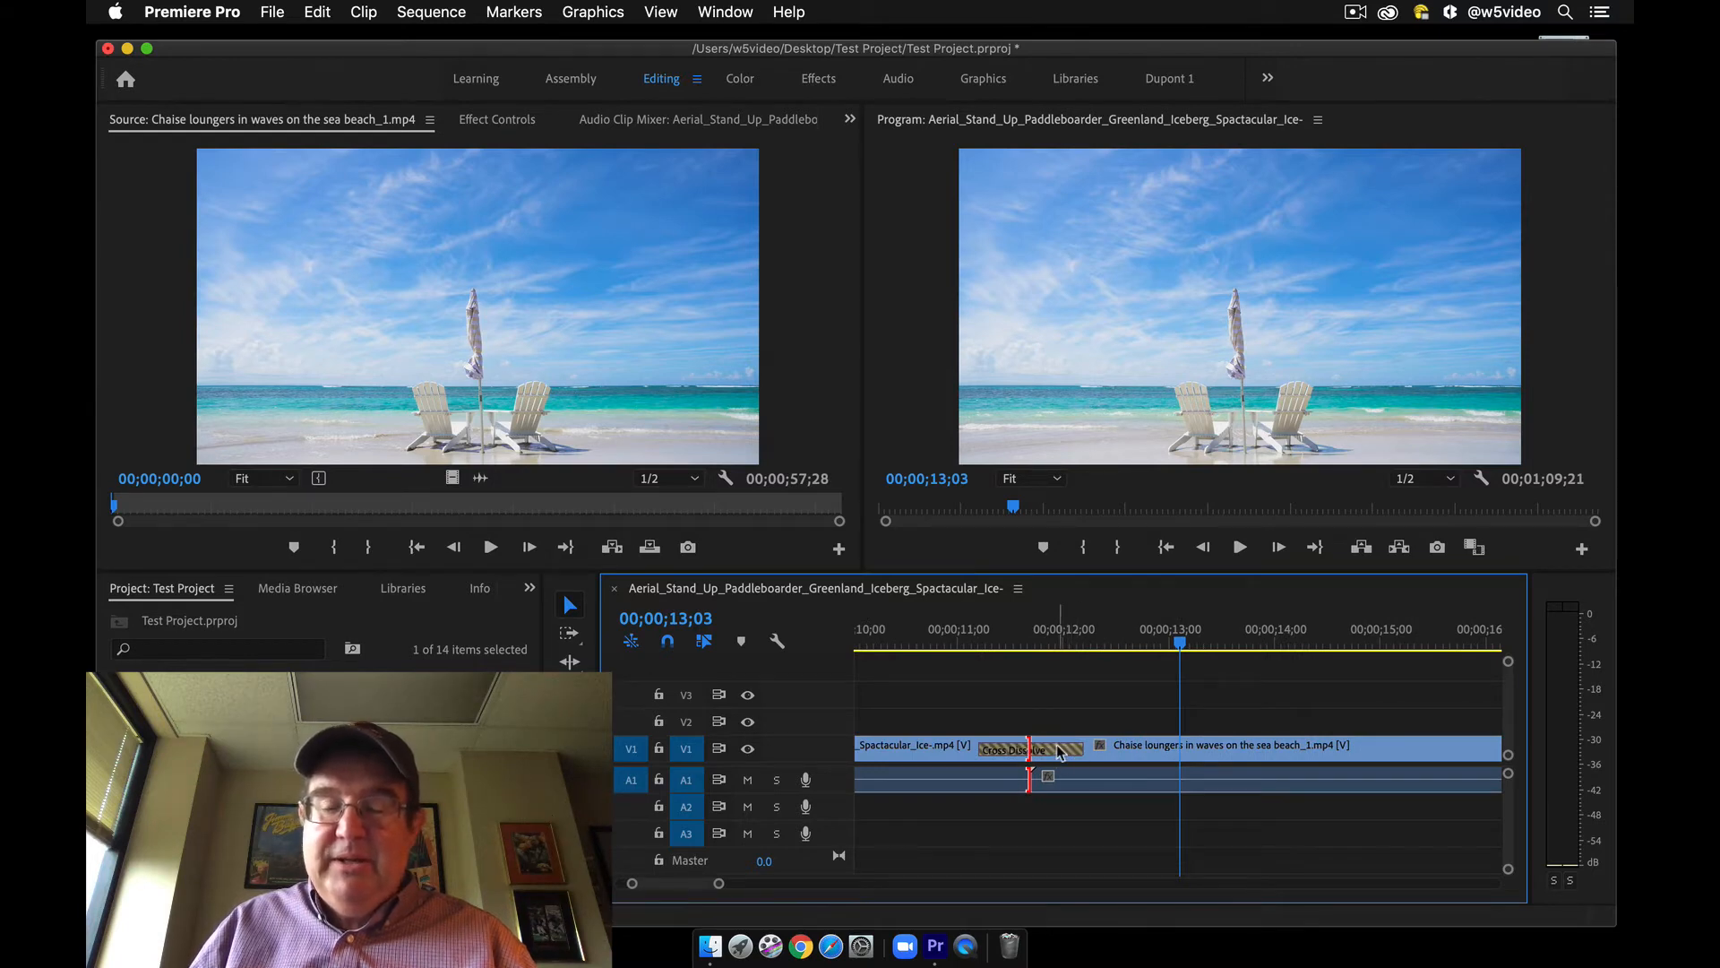
pyautogui.click(1059, 751)
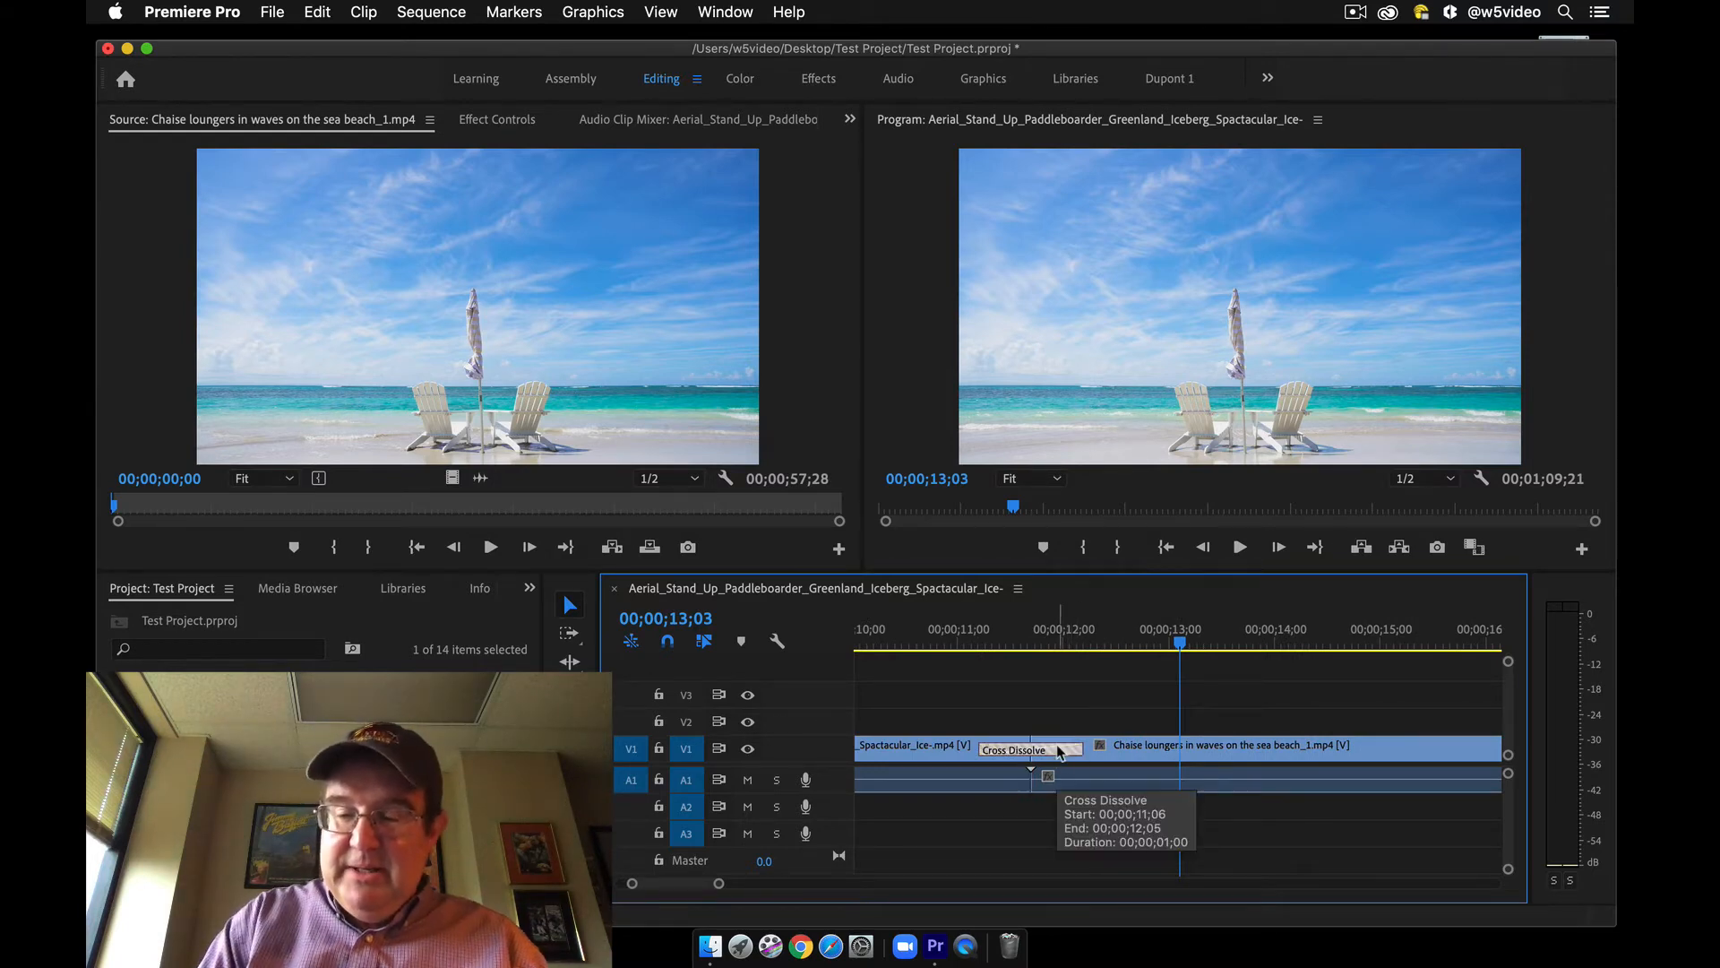
pyautogui.press('Delete')
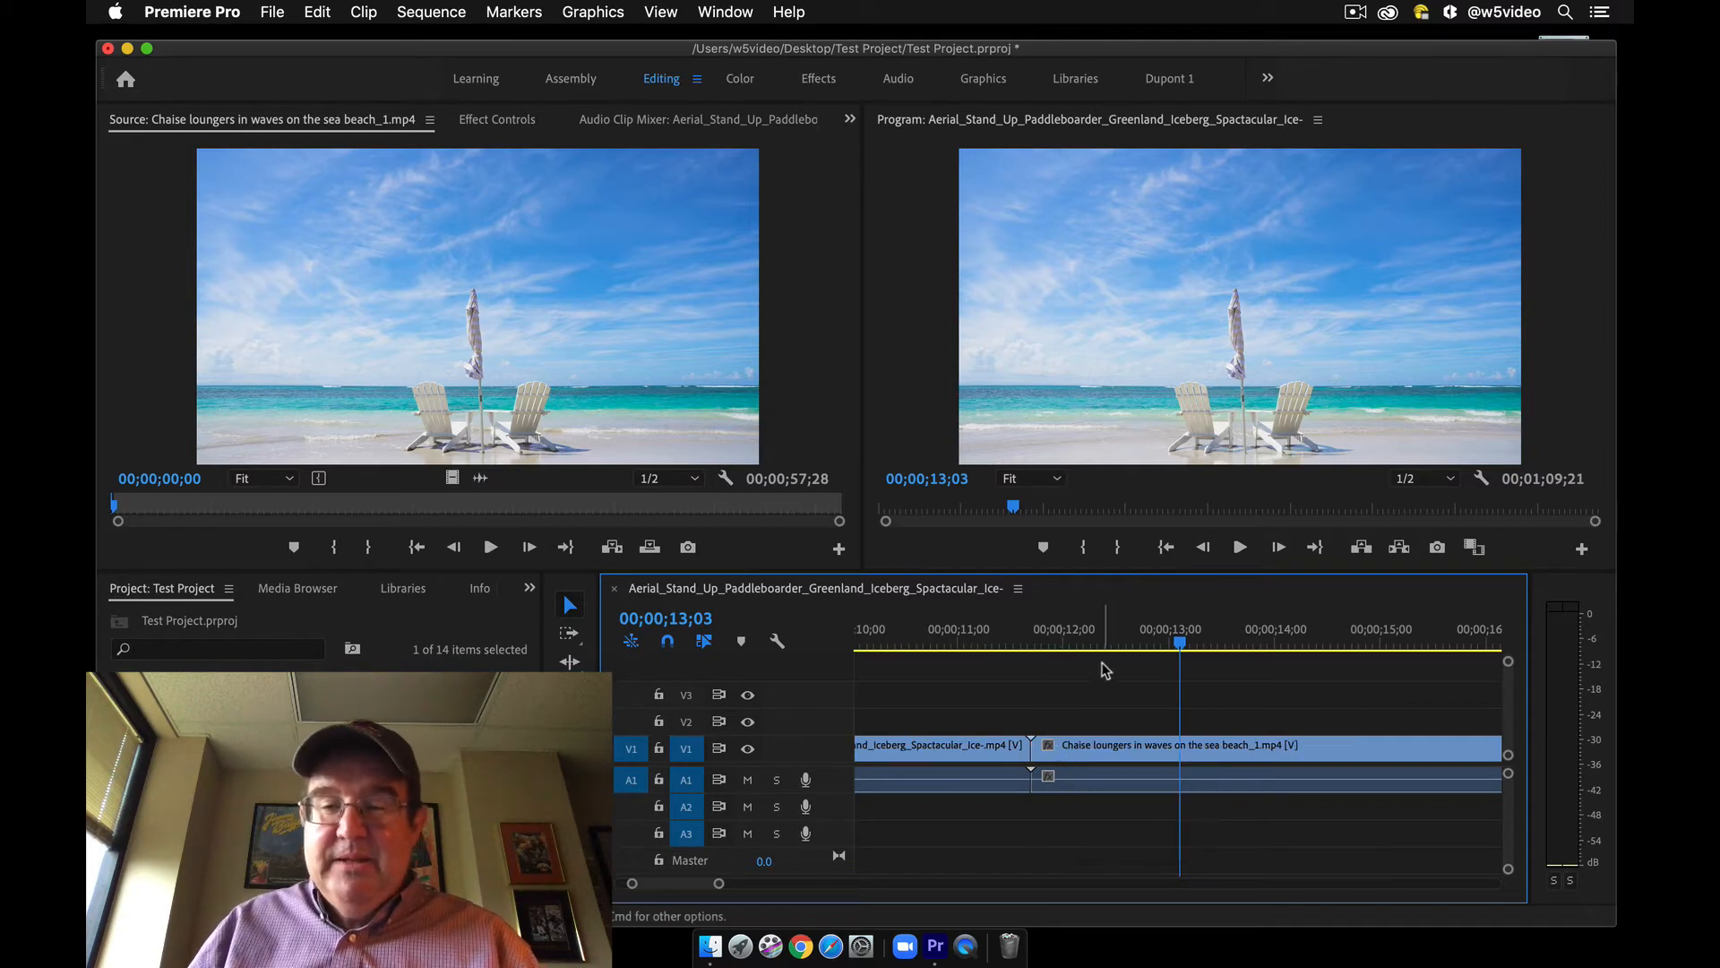
# Delete both clips, video and audio, from the sequence to empty the timeline
pyautogui.click(1101, 638)
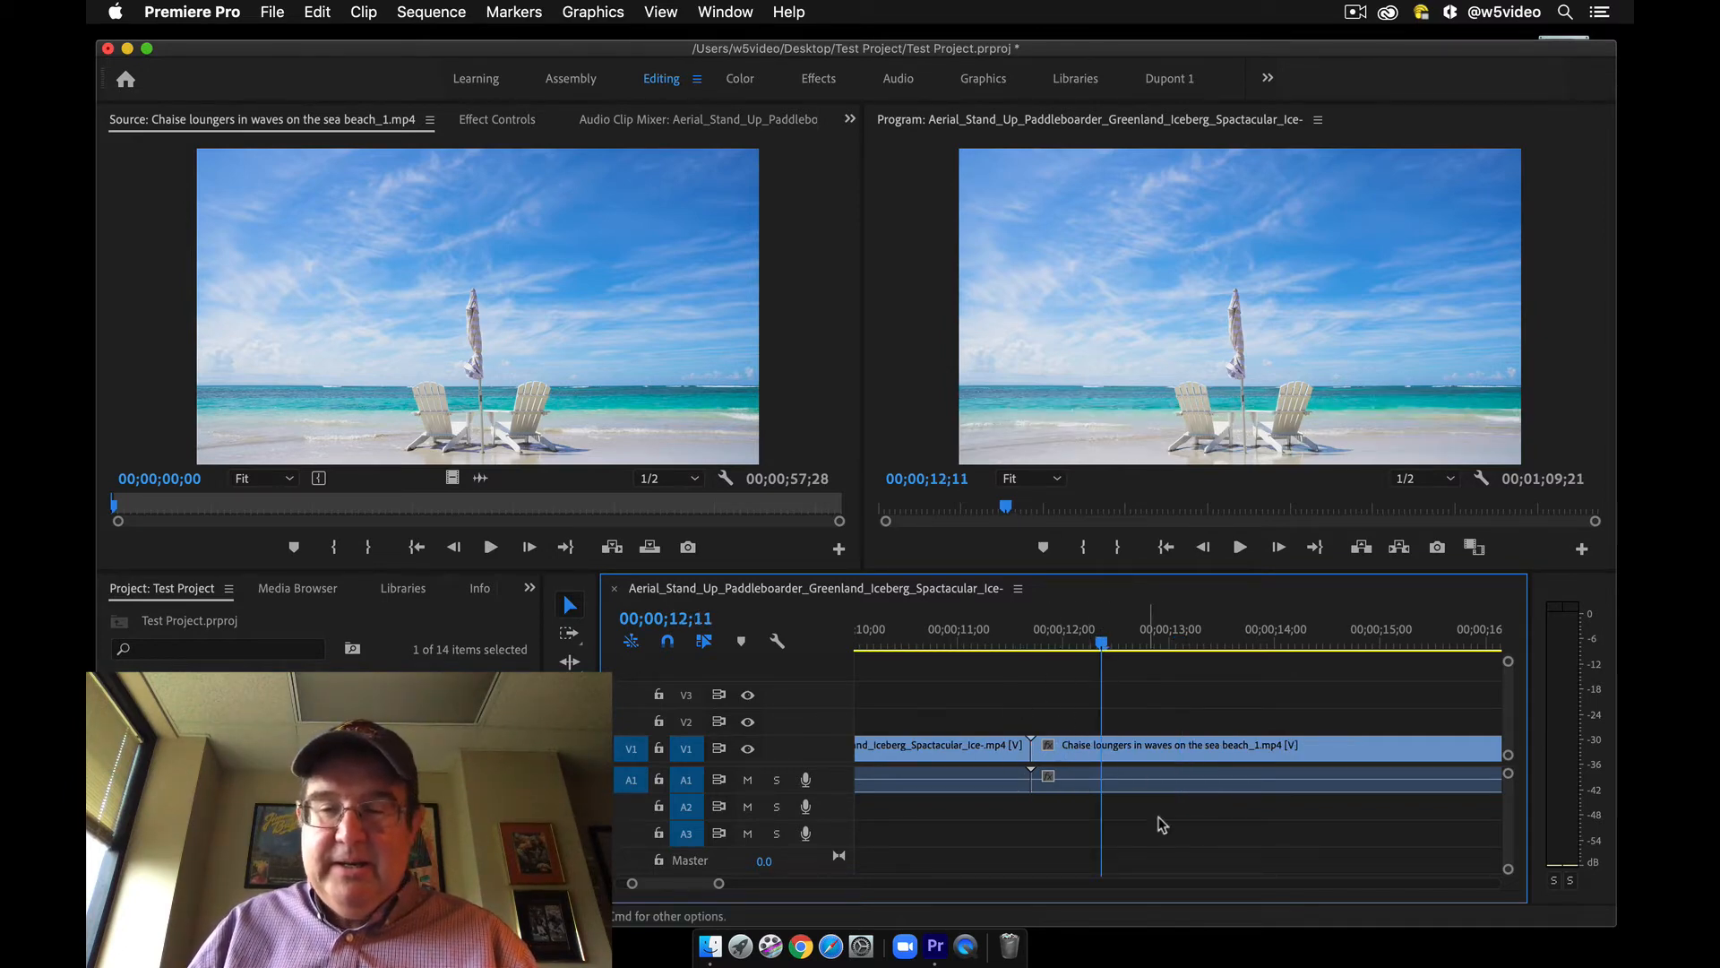
pyautogui.moveTo(1162, 824); pyautogui.dragTo(959, 727)
pyautogui.press('Delete')
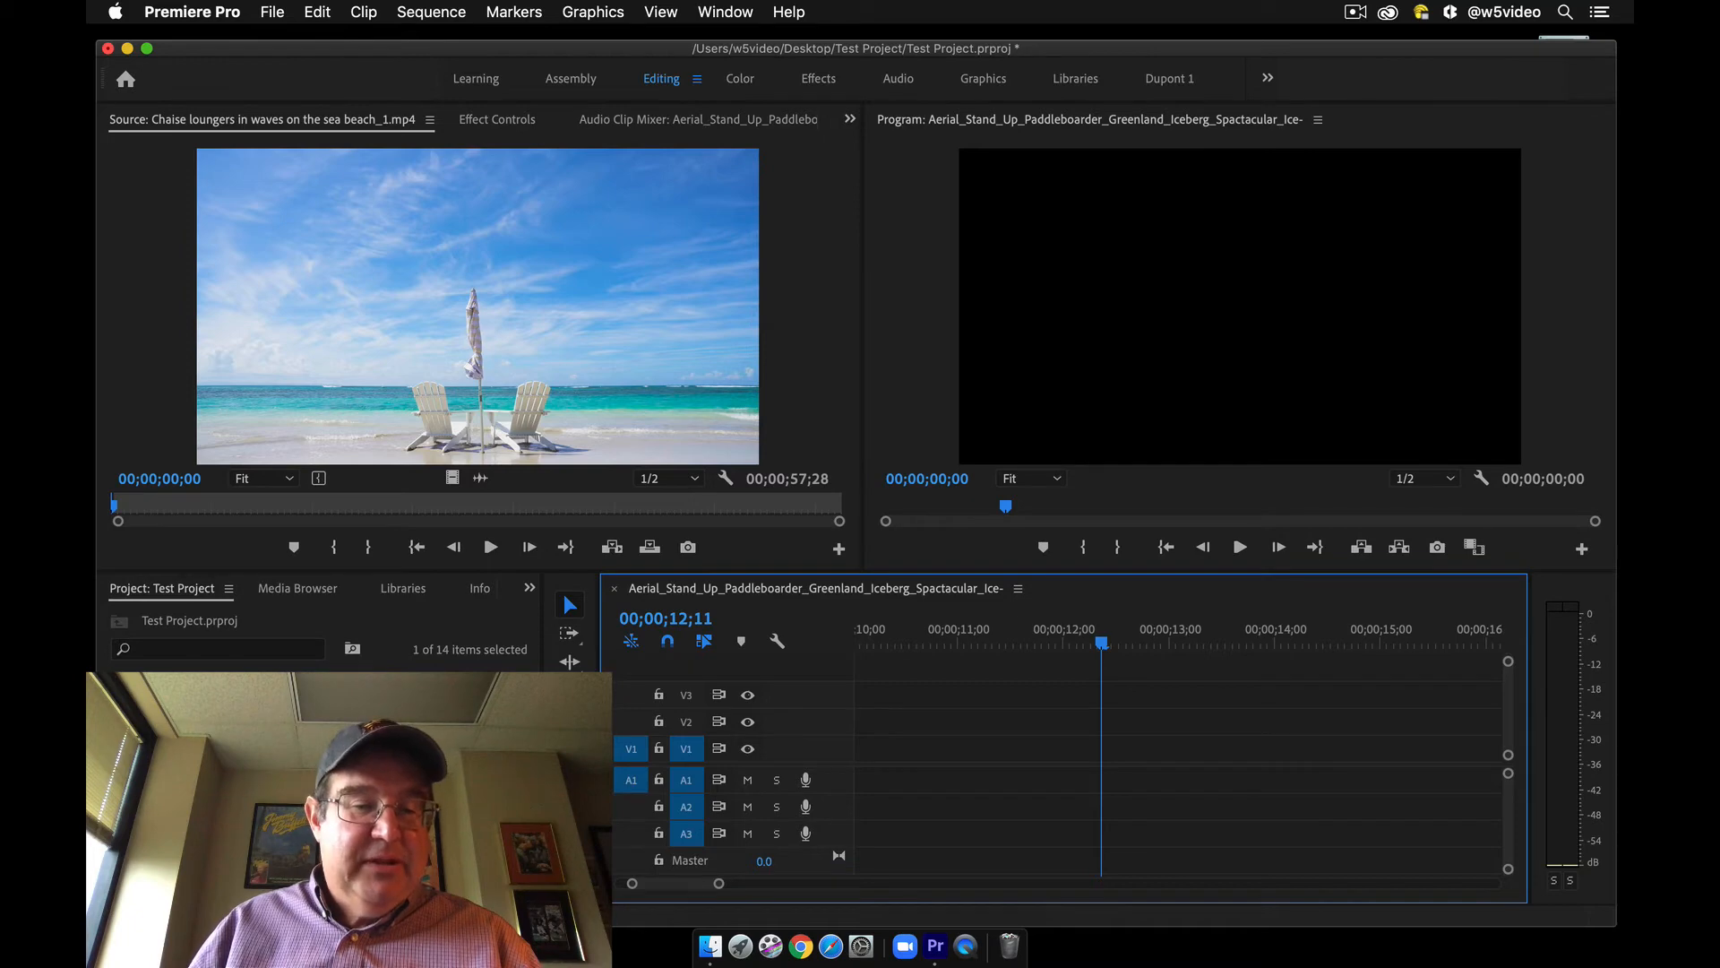
# Reopen the paddleboarder clip in the Source Monitor and mark its out point at 00;00;11;14
pyautogui.doubleClick(198, 717)
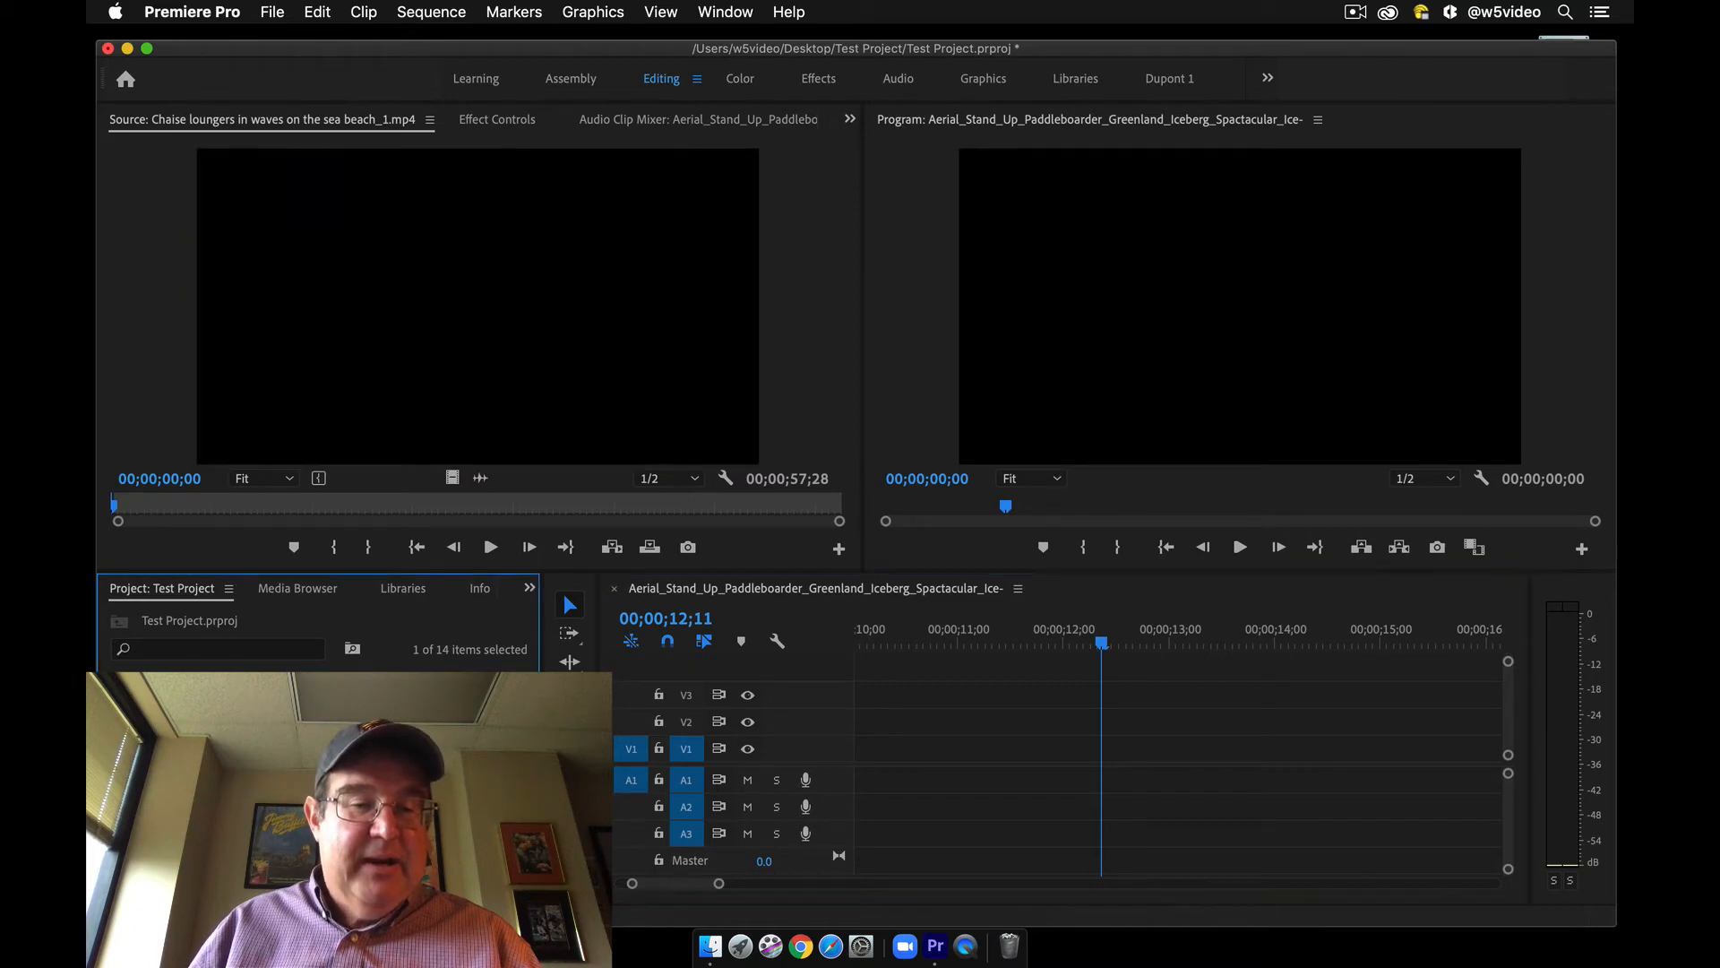
pyautogui.moveTo(839, 507); pyautogui.dragTo(710, 511)
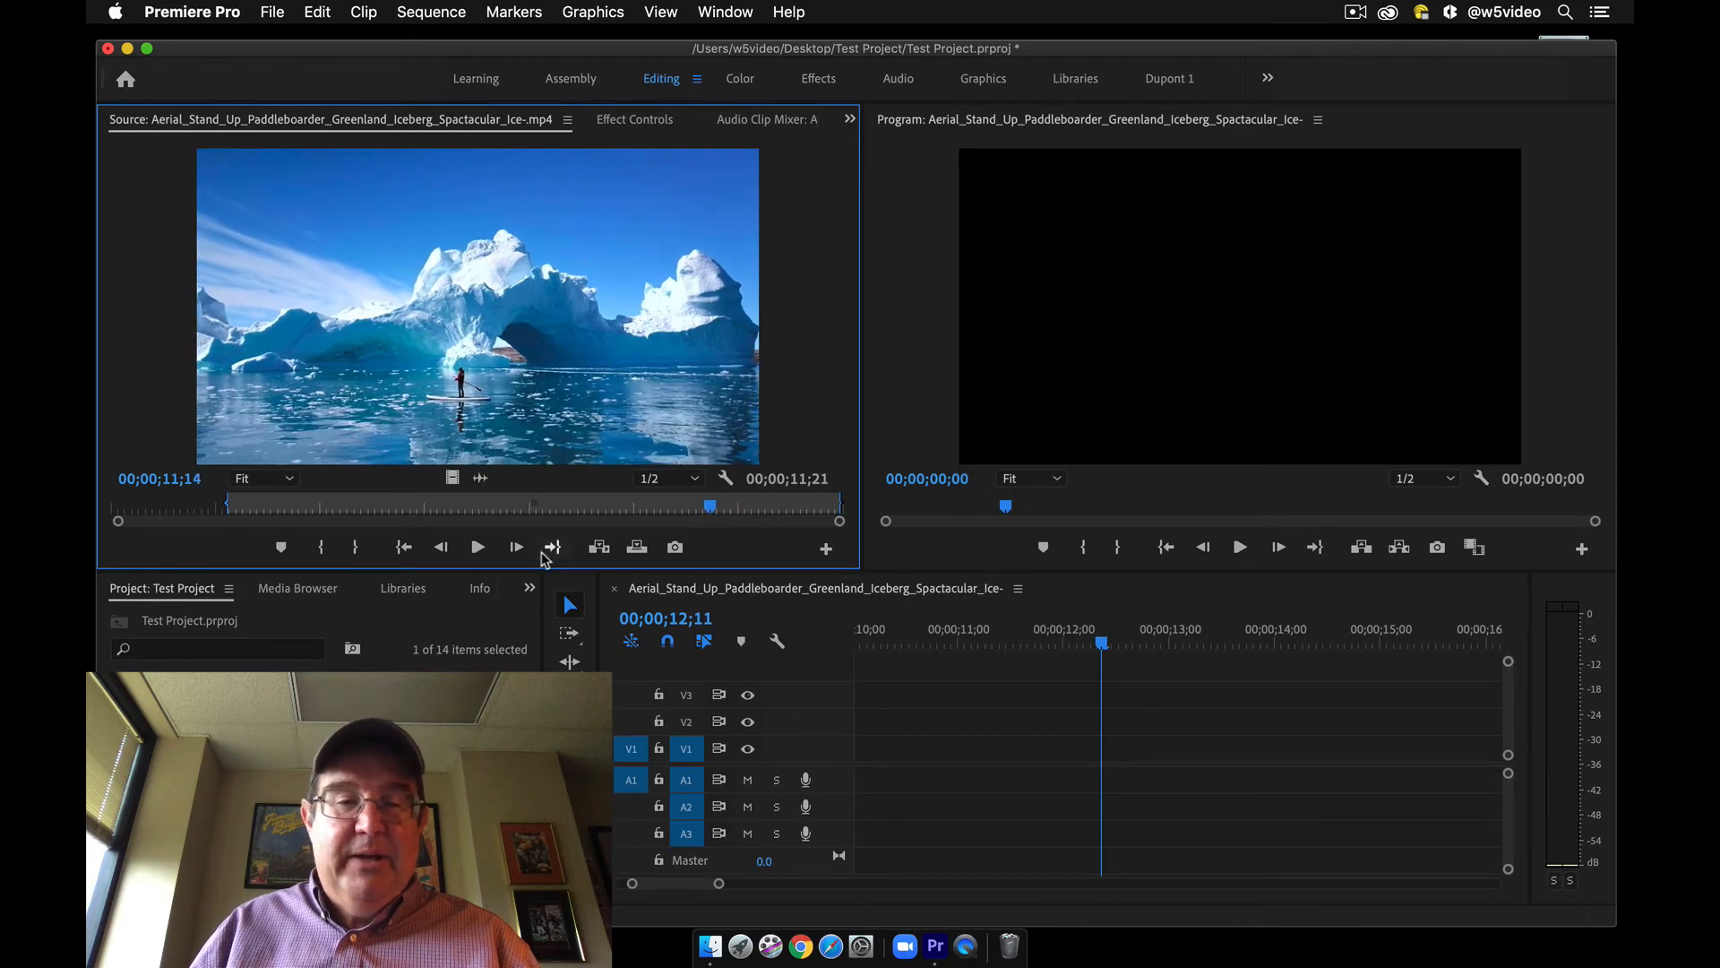
pyautogui.click(359, 548)
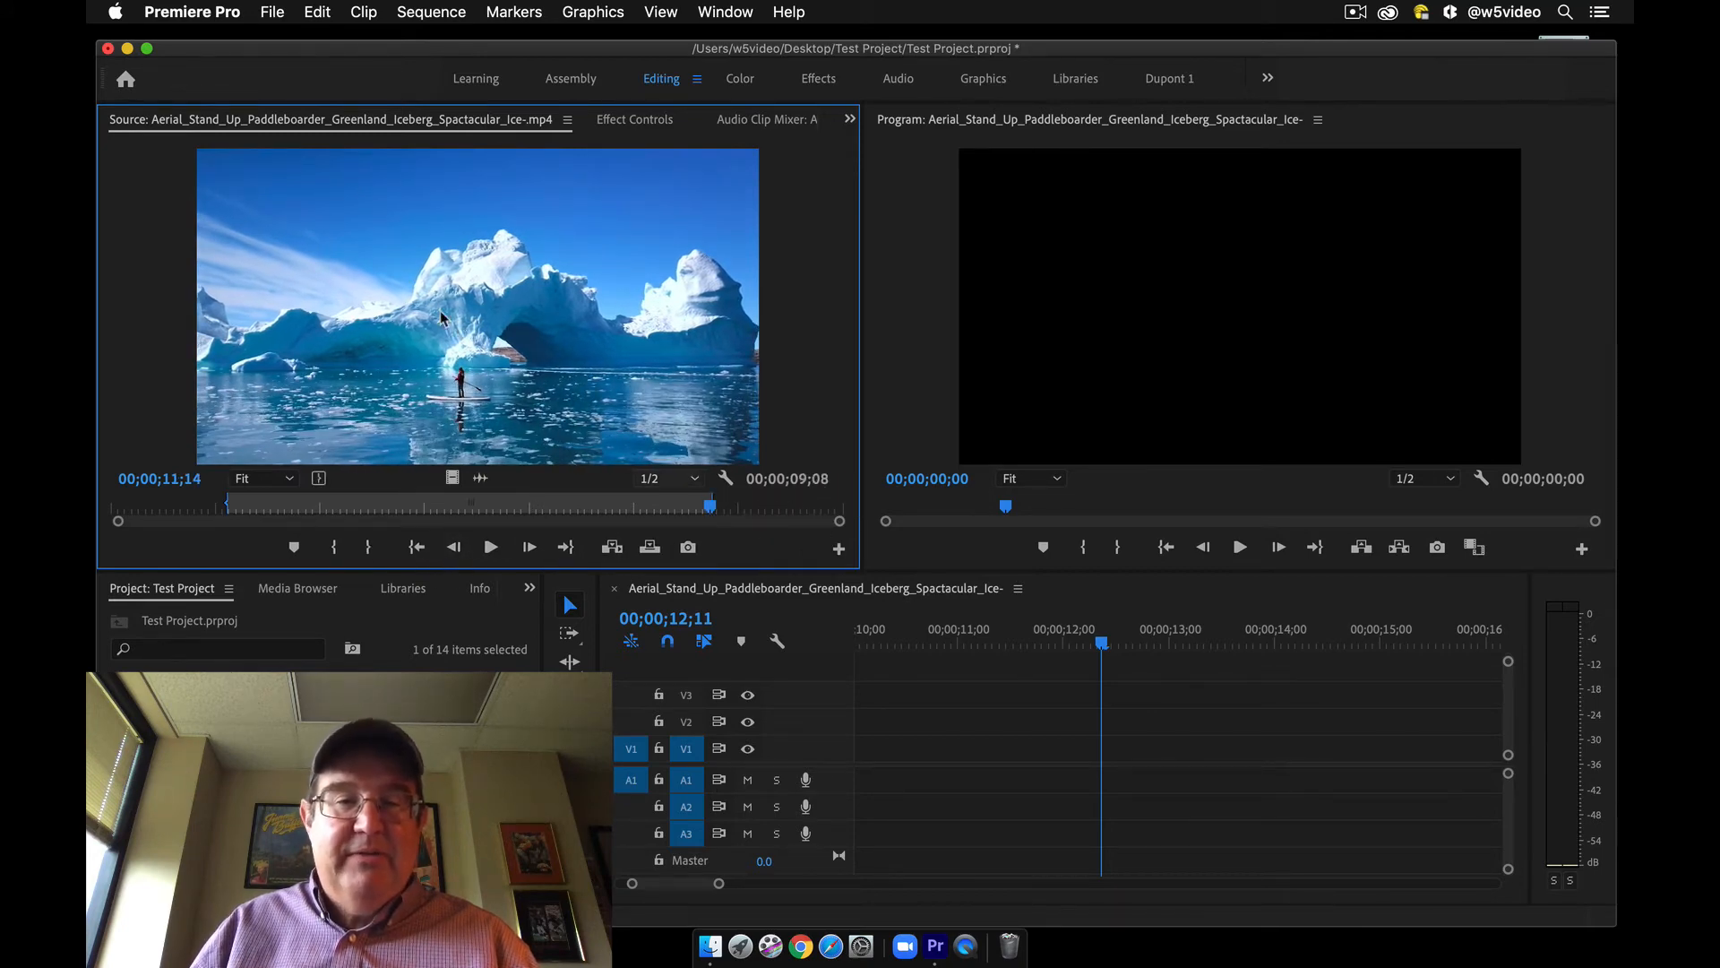
# Add the trimmed paddleboarder clip to V1 and A1 and move it to the start of the sequence
pyautogui.moveTo(445, 318); pyautogui.dragTo(858, 774)
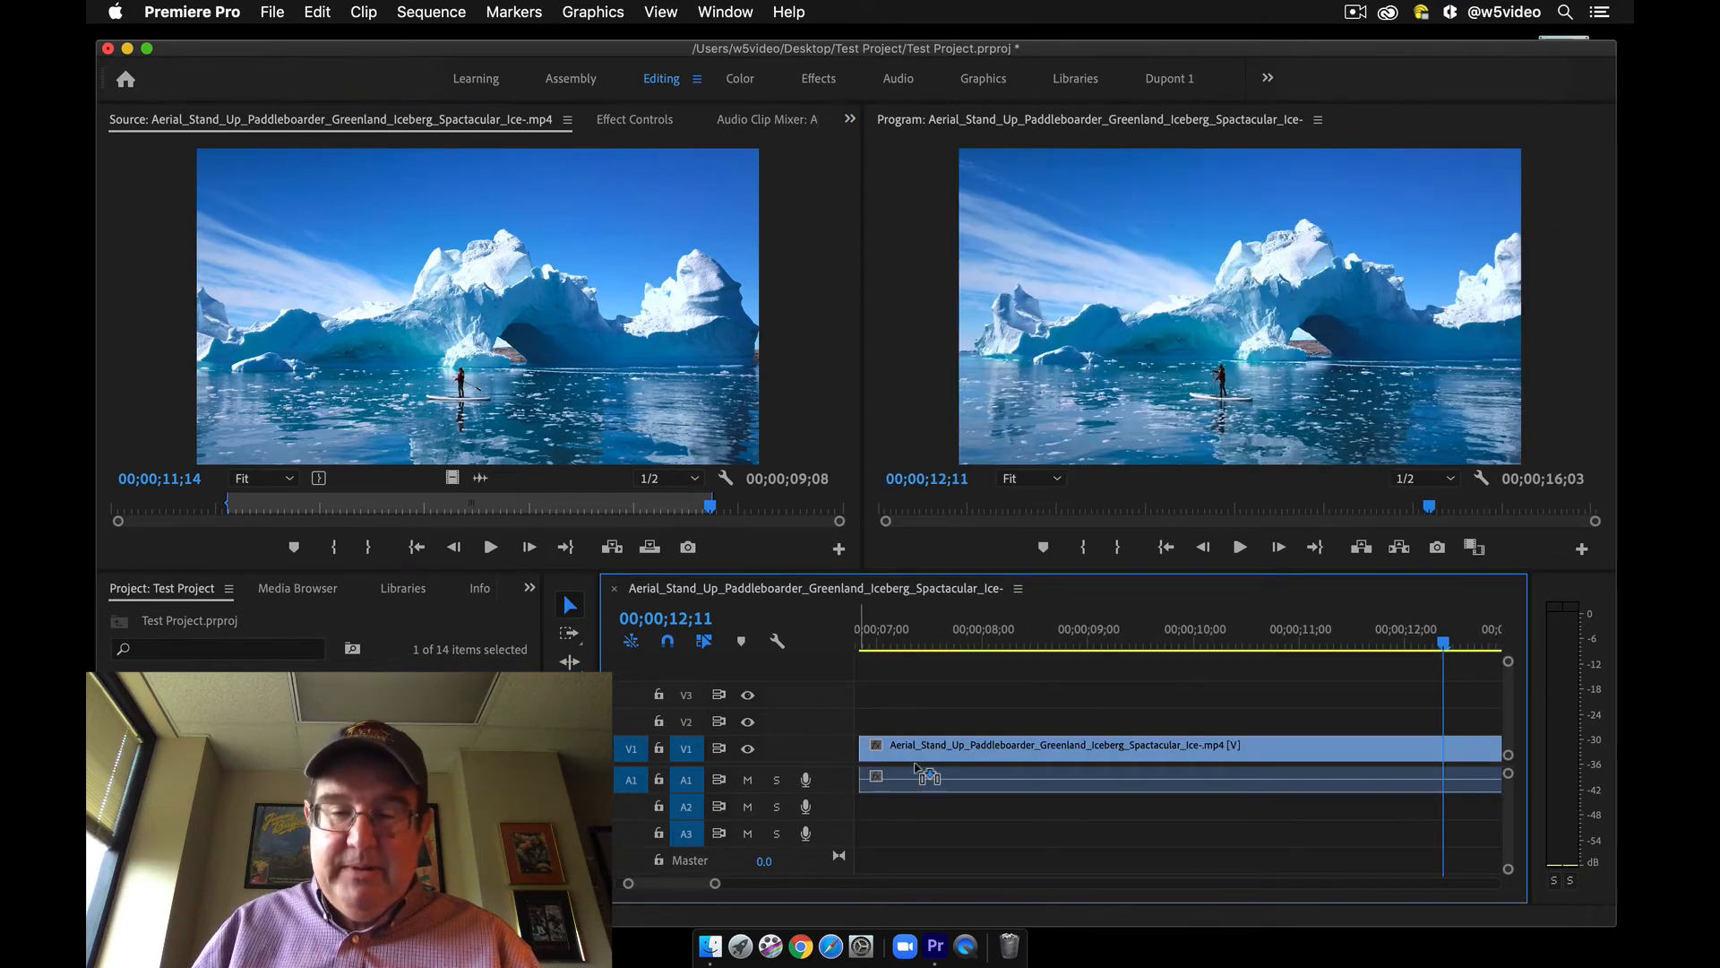
pyautogui.press('\\')
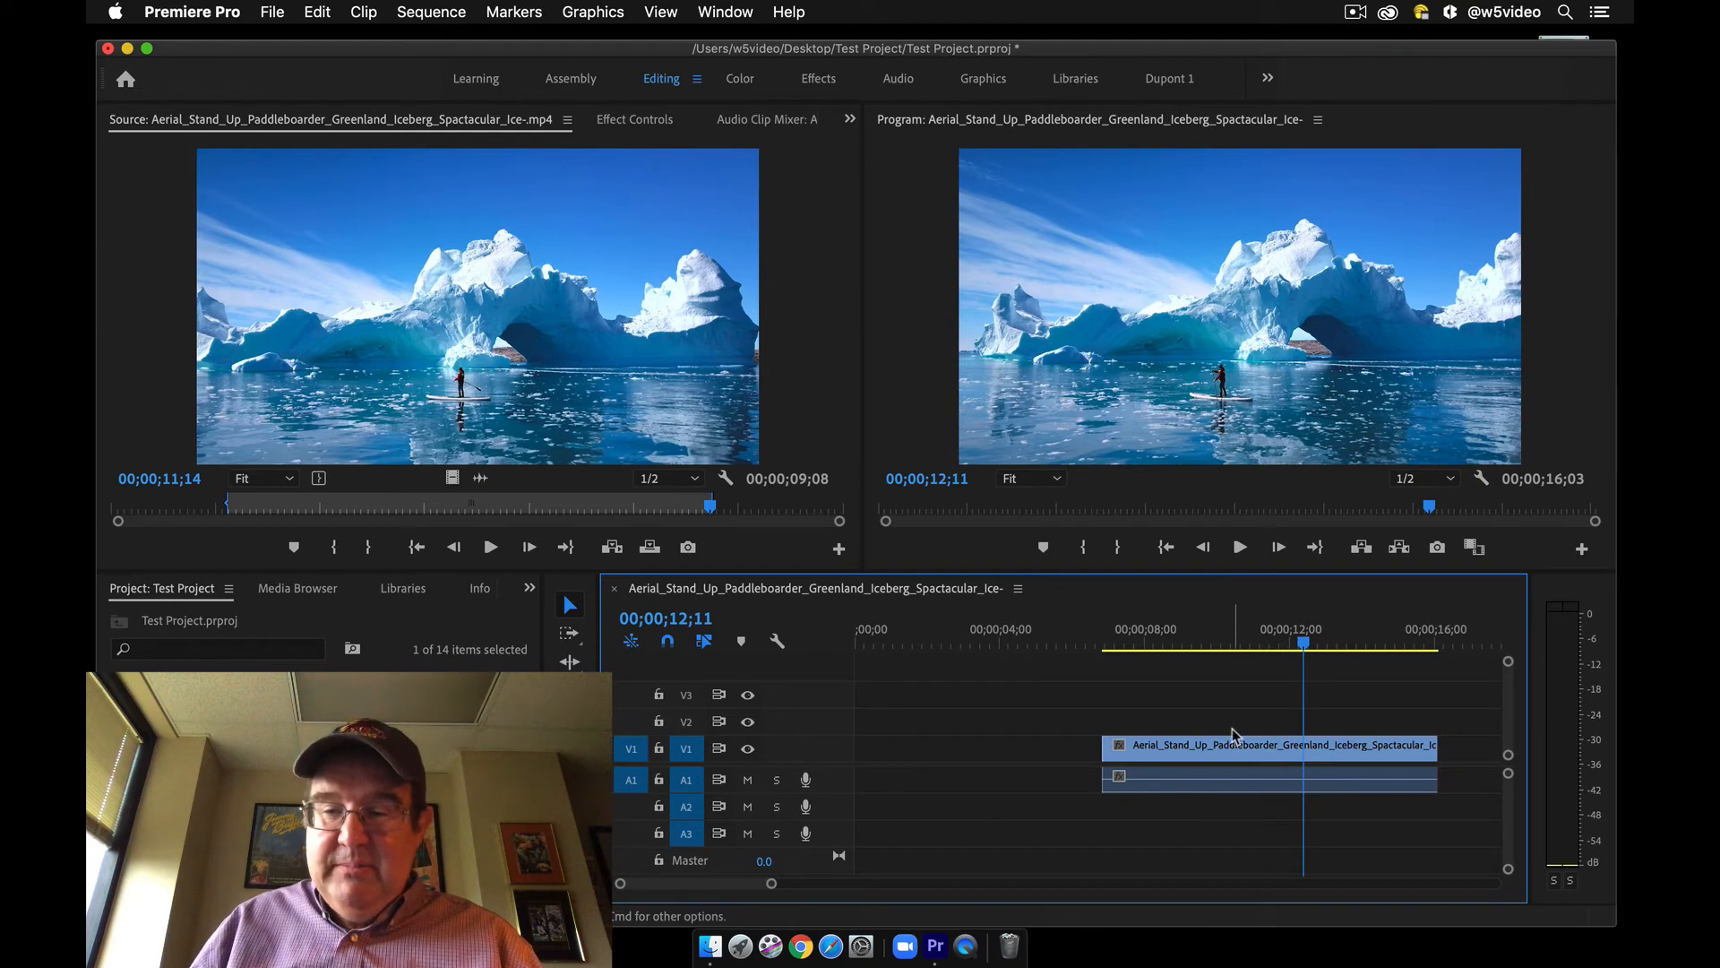
pyautogui.moveTo(1246, 760); pyautogui.dragTo(995, 761)
pyautogui.moveTo(1197, 638)
pyautogui.mouseDown()
pyautogui.moveTo(1222, 645)
pyautogui.moveTo(1171, 647)
pyautogui.mouseUp()
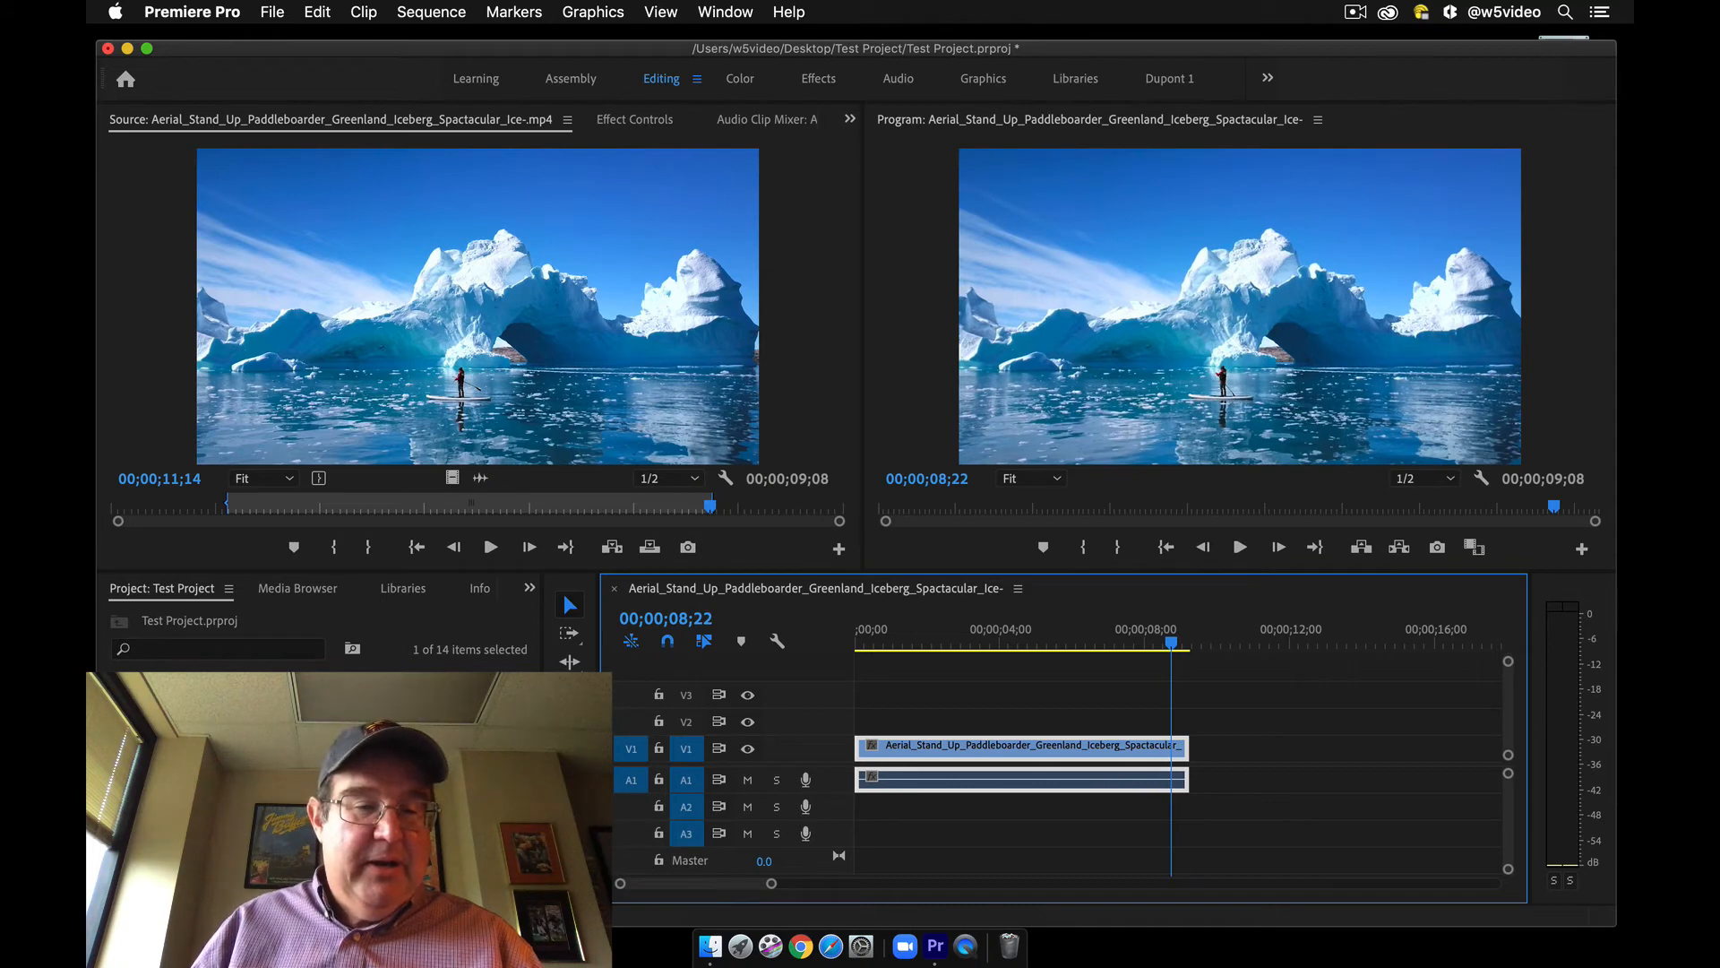
# Mark the Chaise loungers clip's in point at 00;00;06;05 and add it directly after the paddleboarder clip
pyautogui.doubleClick(227, 716)
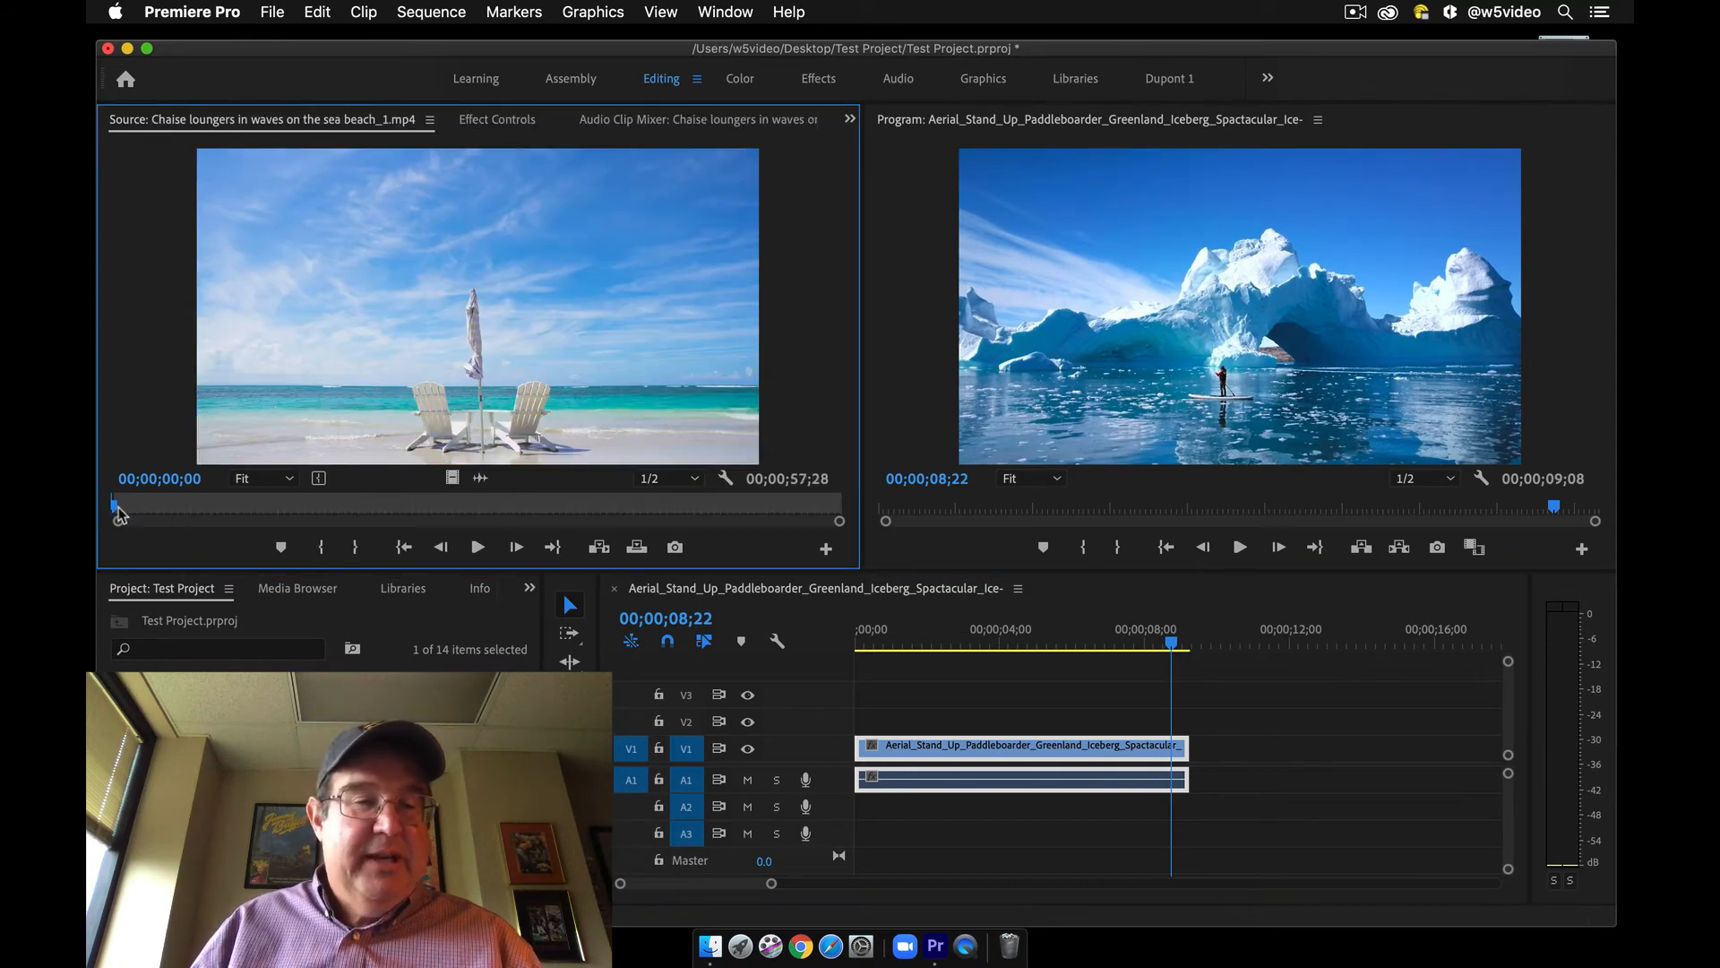
pyautogui.moveTo(119, 515); pyautogui.dragTo(188, 509)
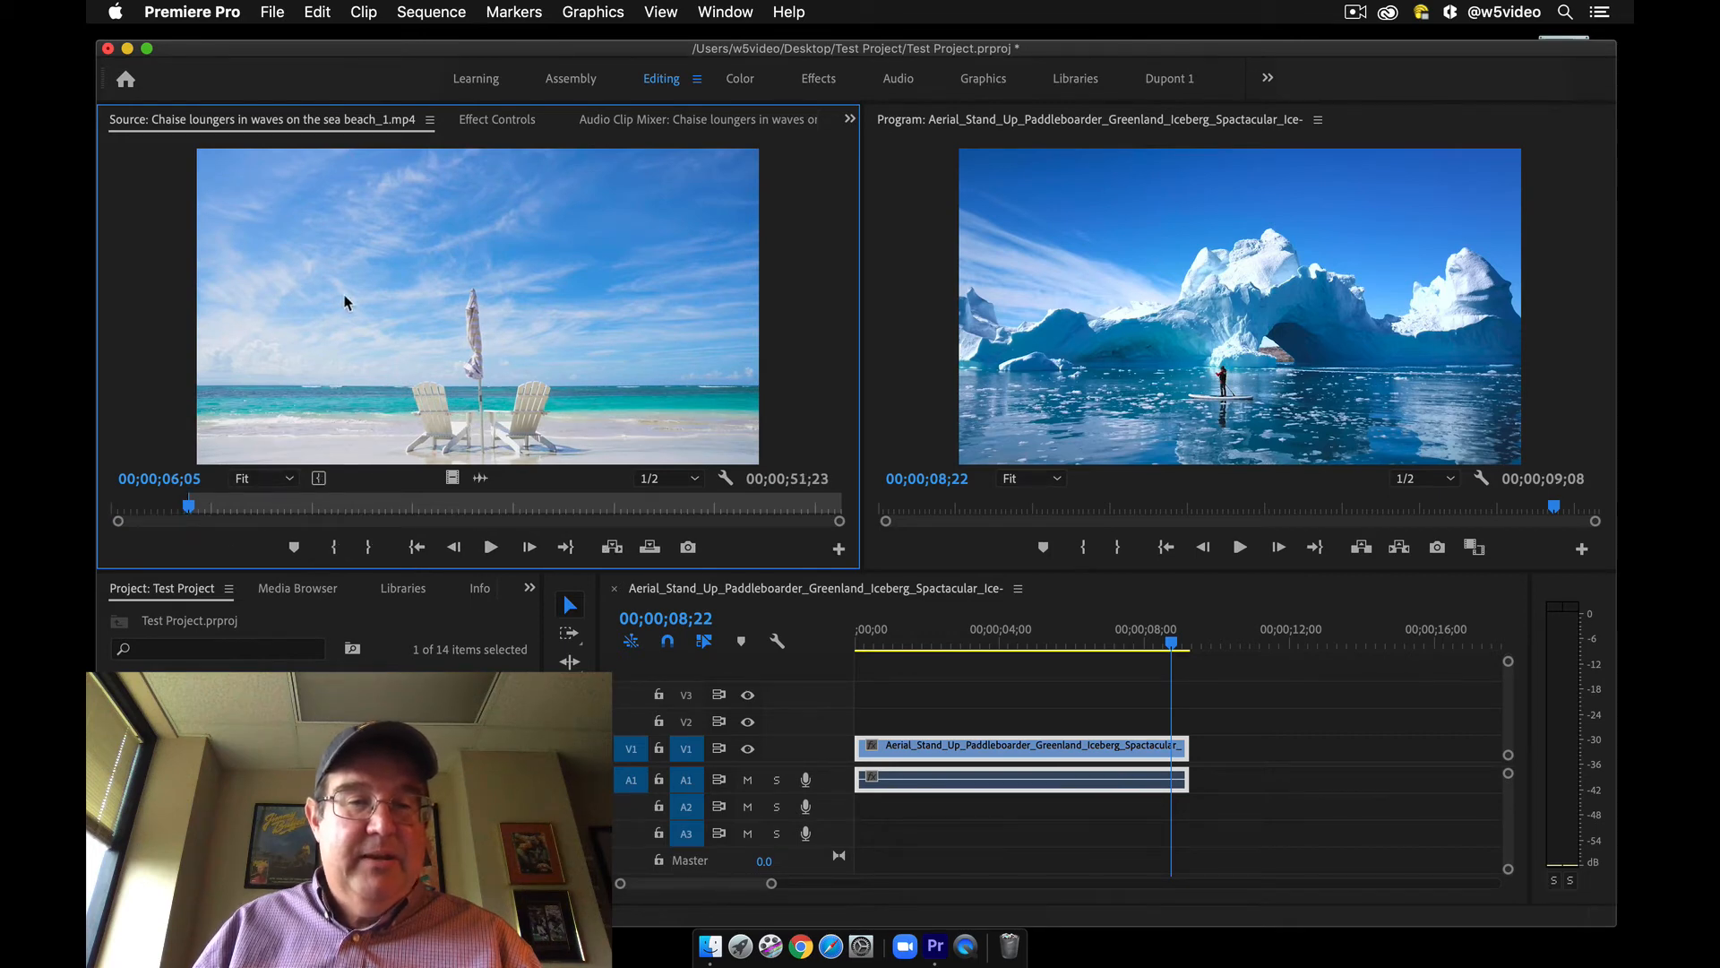
pyautogui.moveTo(978, 505); pyautogui.dragTo(1182, 674)
# Play the sequence across the cut between the two trimmed clips and return to just before it
pyautogui.click(1156, 643)
pyautogui.press('space')
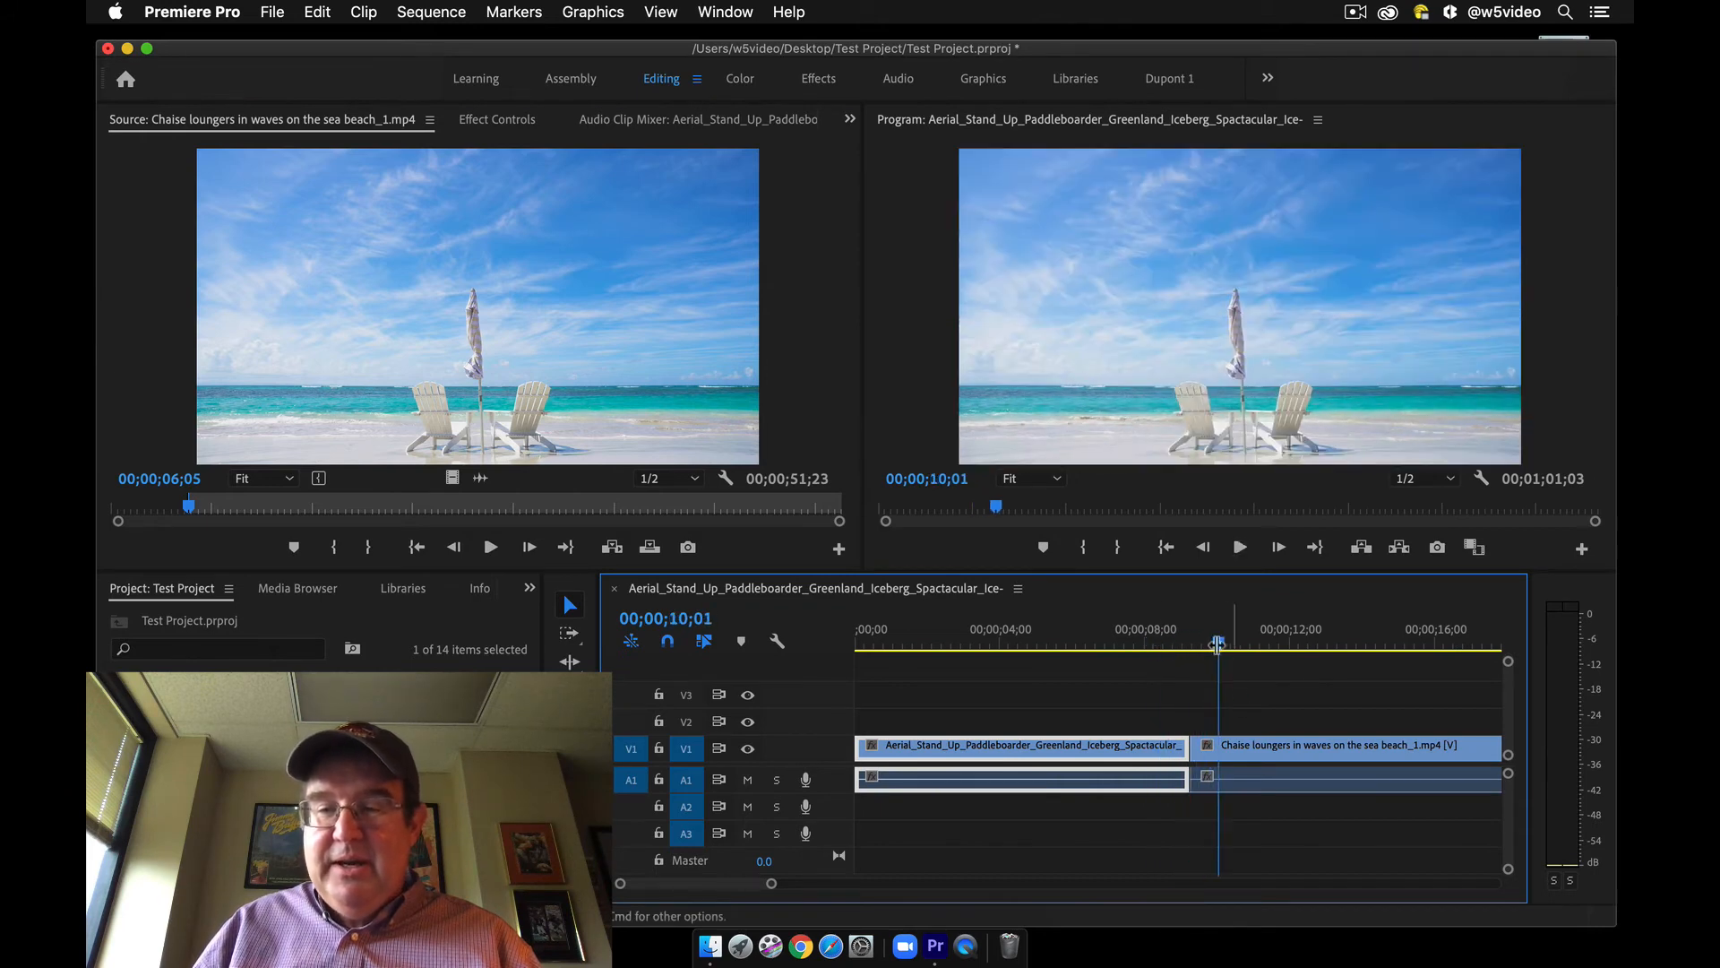
pyautogui.click(1185, 645)
pyautogui.moveTo(1183, 641); pyautogui.dragTo(1176, 645)
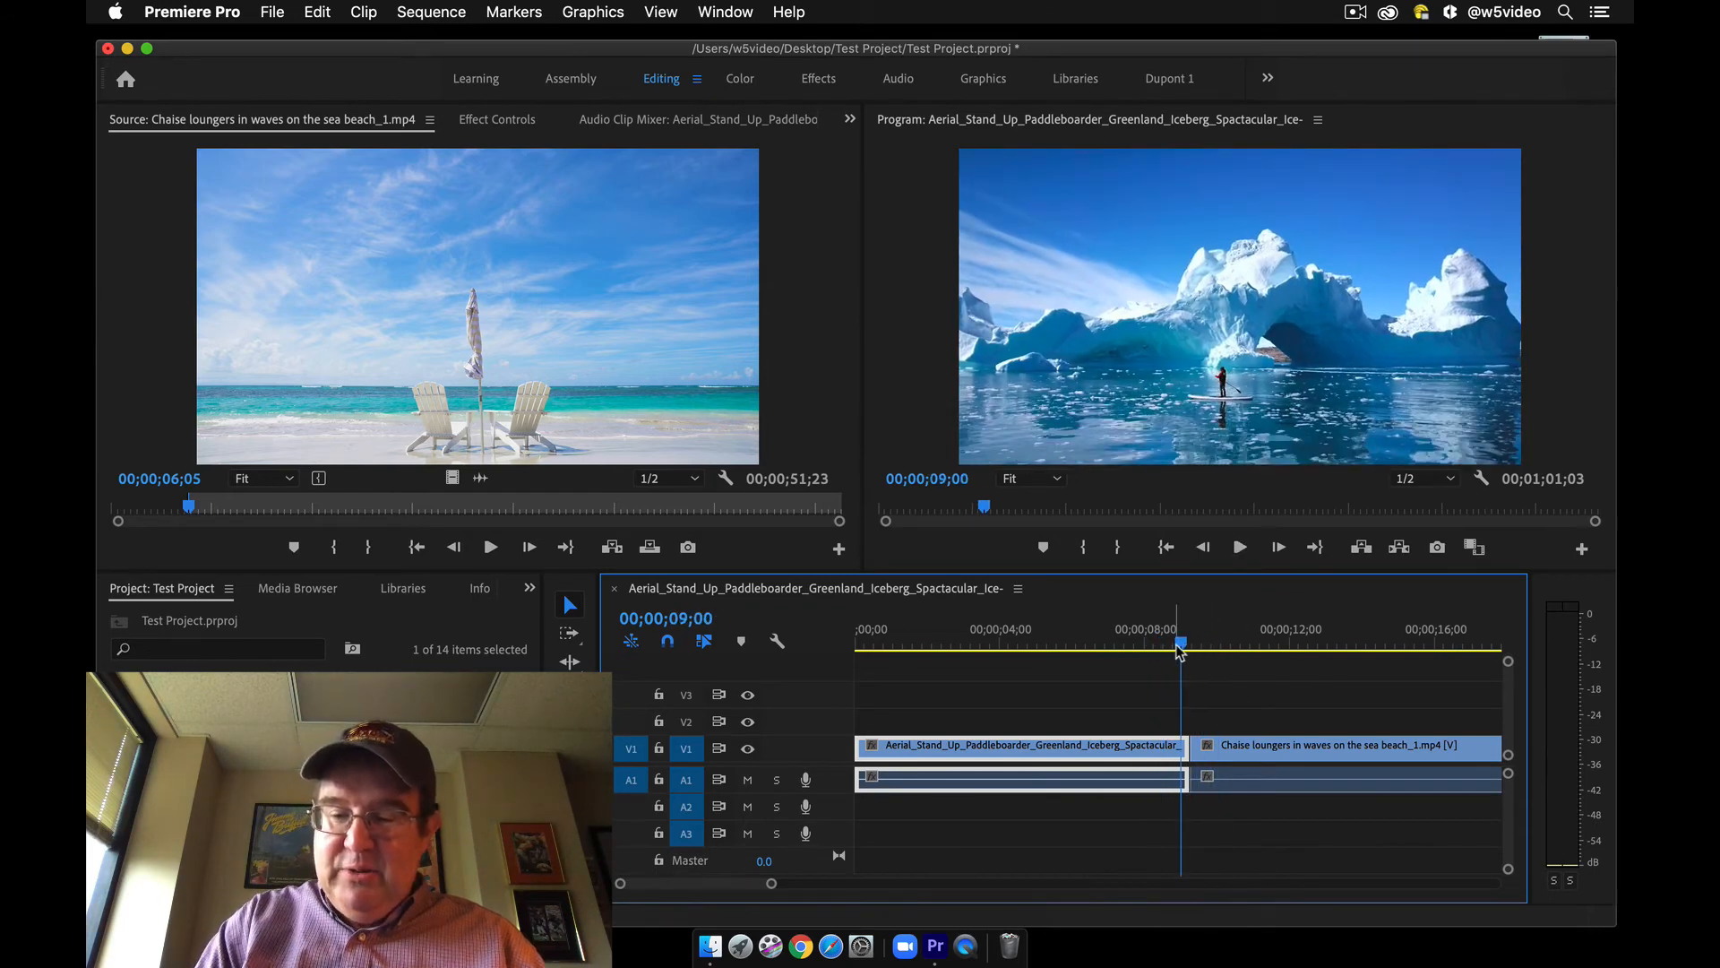
# Apply the default Cross Dissolve centred on the cut between the trimmed paddleboarder and Chaise loungers clips
pyautogui.press('=')
pyautogui.press('=')
pyautogui.press('=')
pyautogui.click(1249, 750)
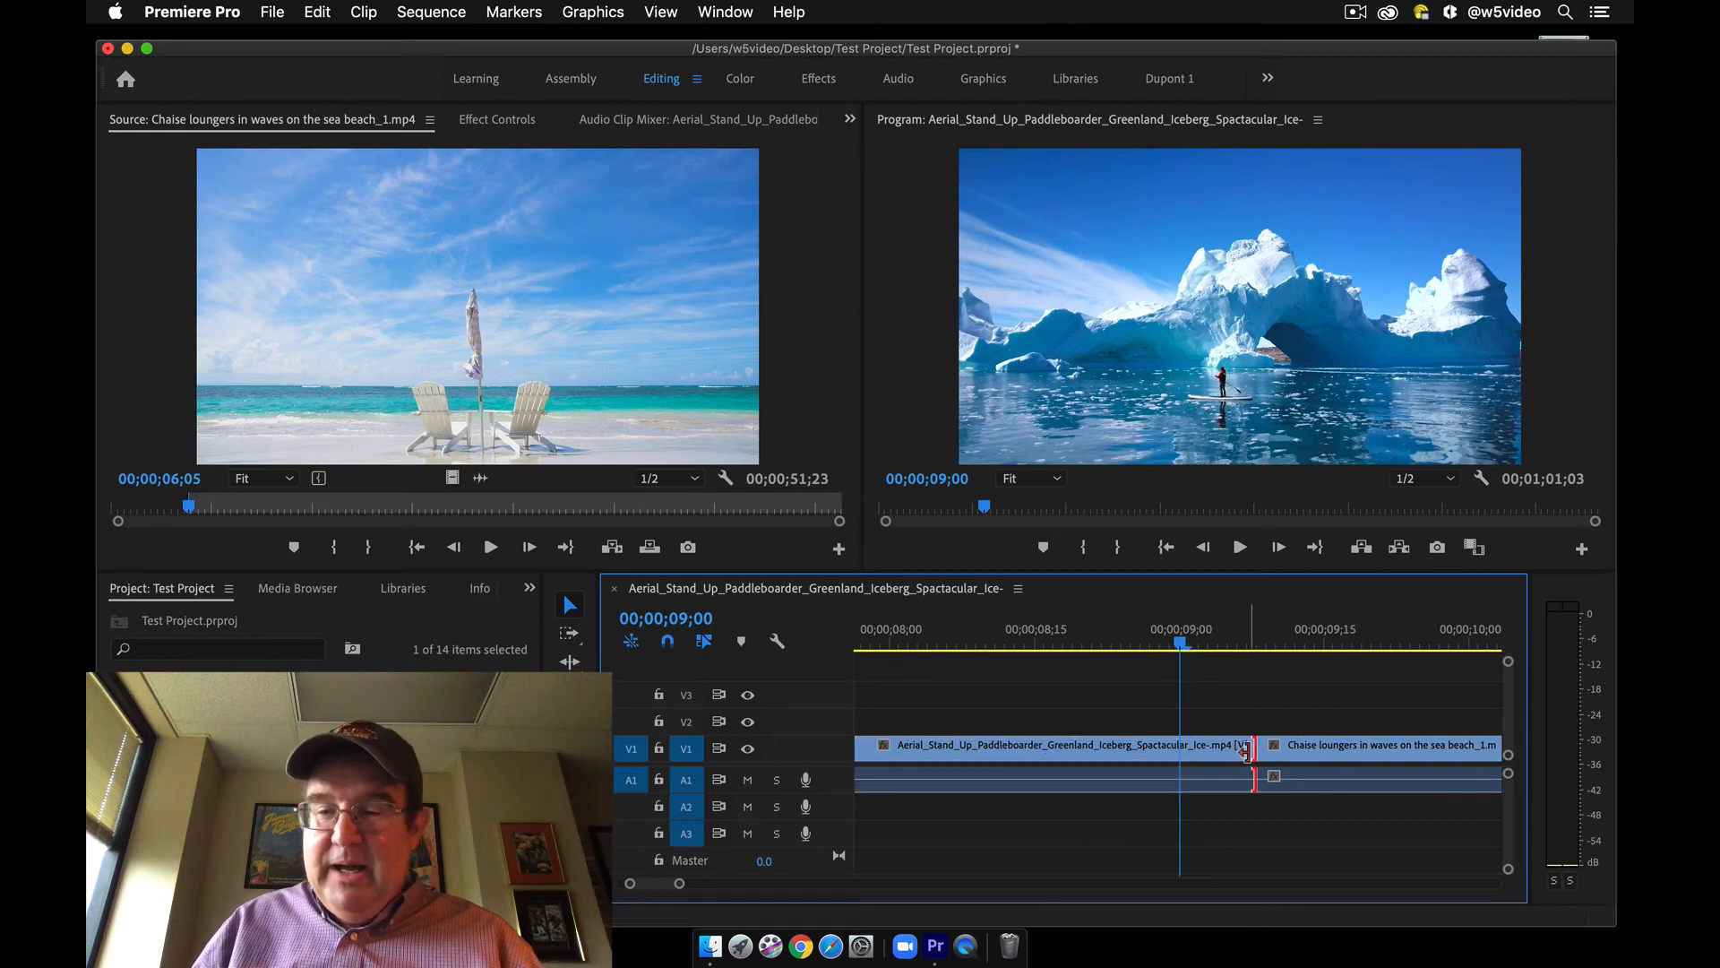
pyautogui.press('super+d')
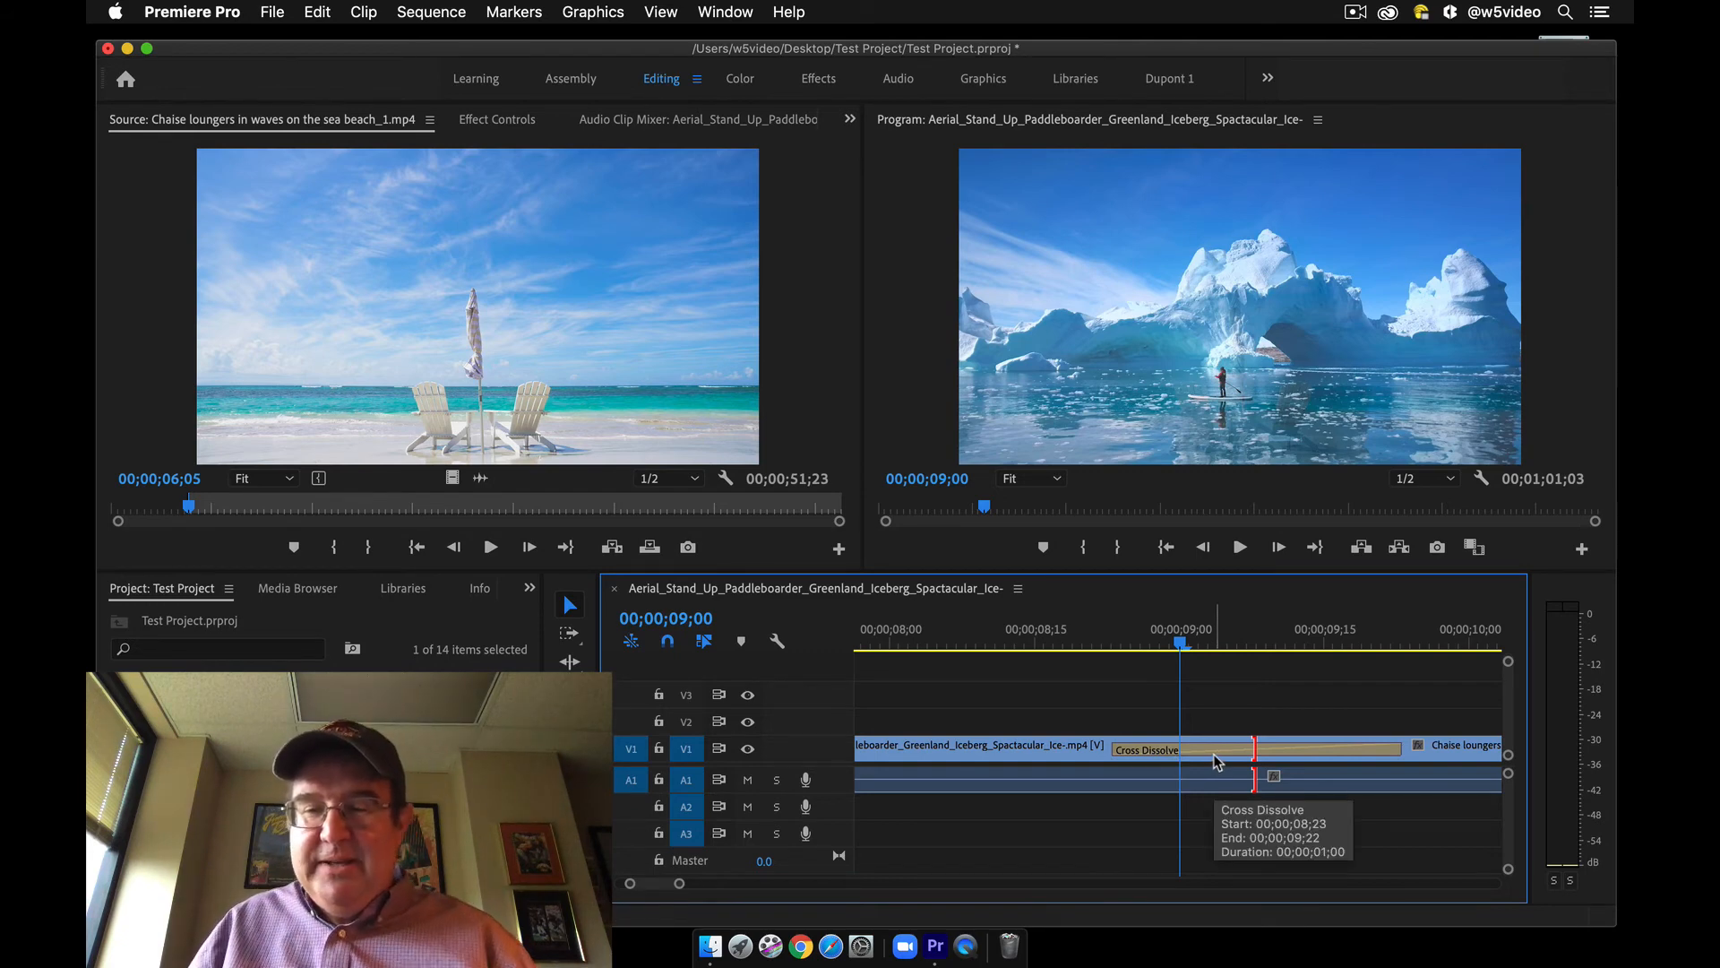
# Play the sequence through the Cross Dissolve from about 00;00;08;15
pyautogui.click(1037, 646)
pyautogui.press('space')
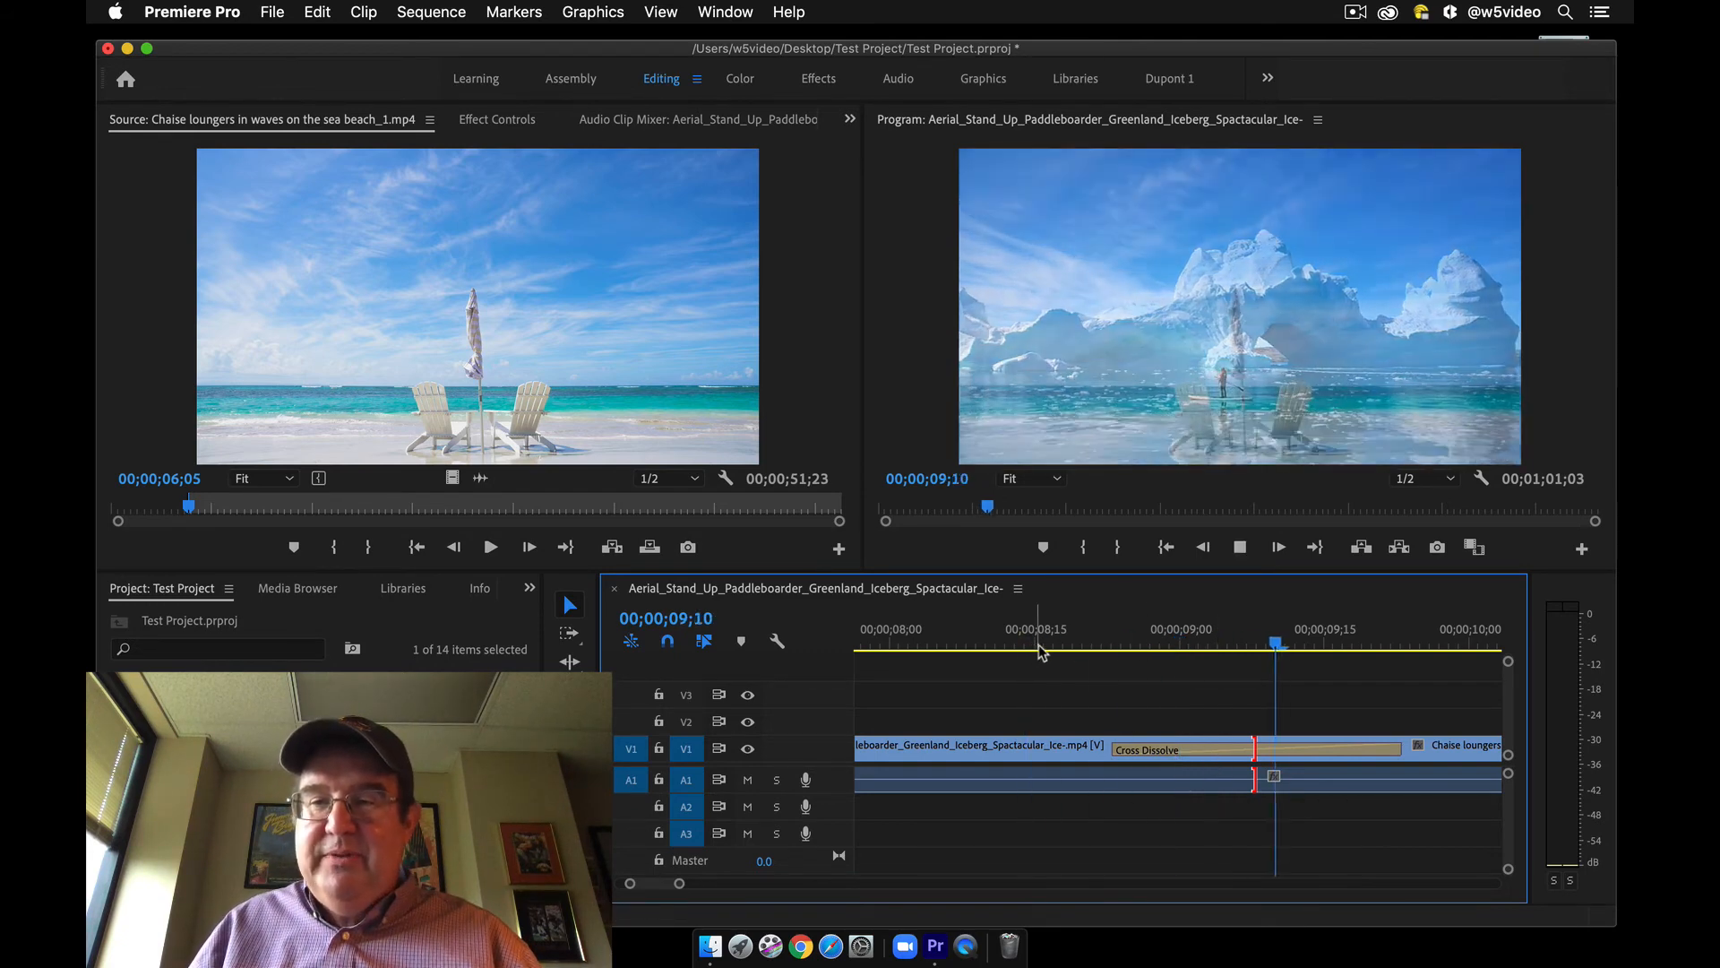
pyautogui.press('space')
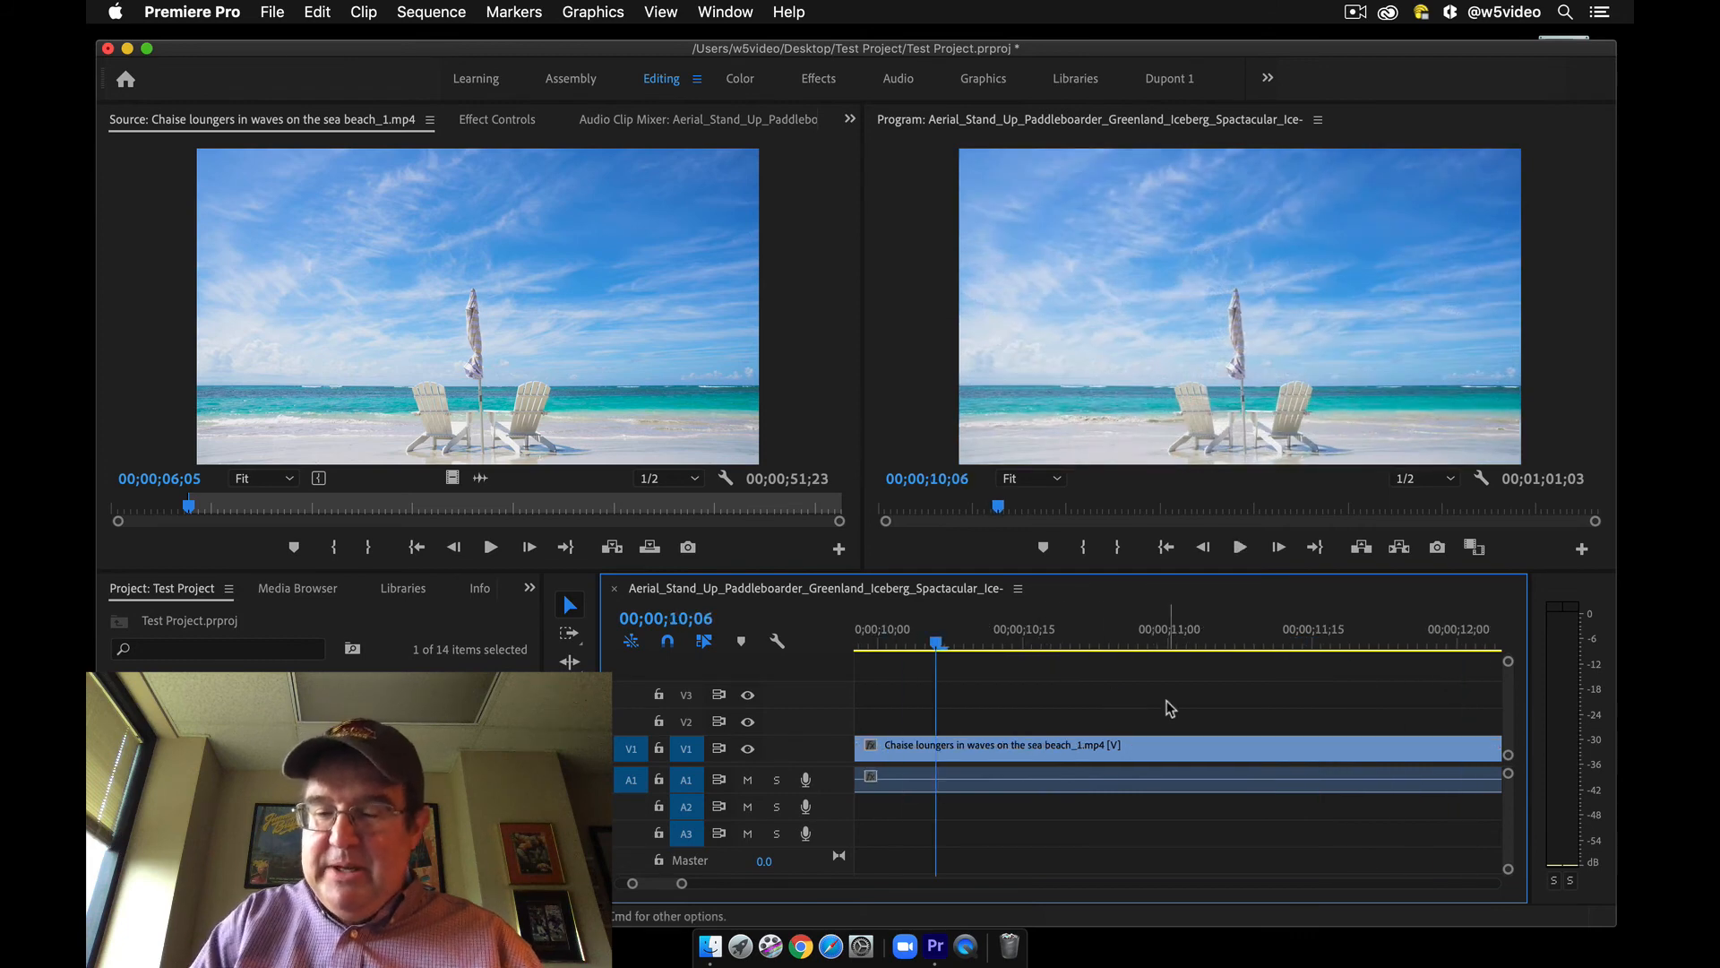
# Scrub the unused opening of the Chaise loungers source clip up to its in point and mark its out point at 00;00;47;13
pyautogui.press('\\')
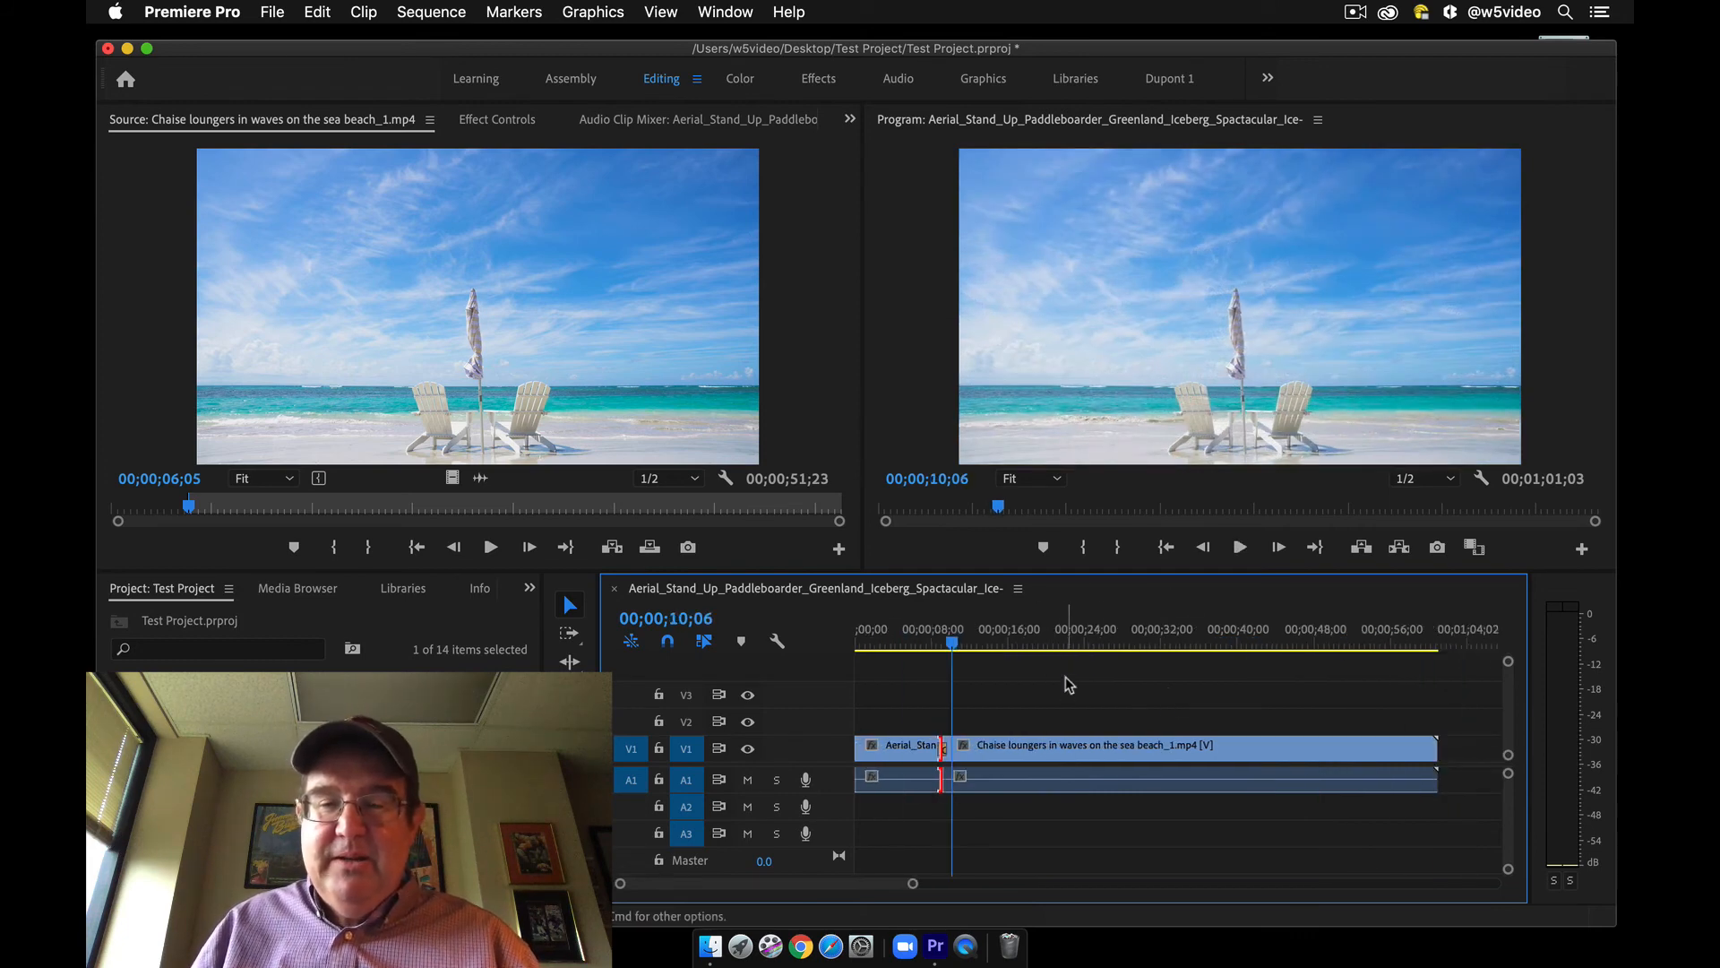
pyautogui.moveTo(367, 524); pyautogui.dragTo(90, 501)
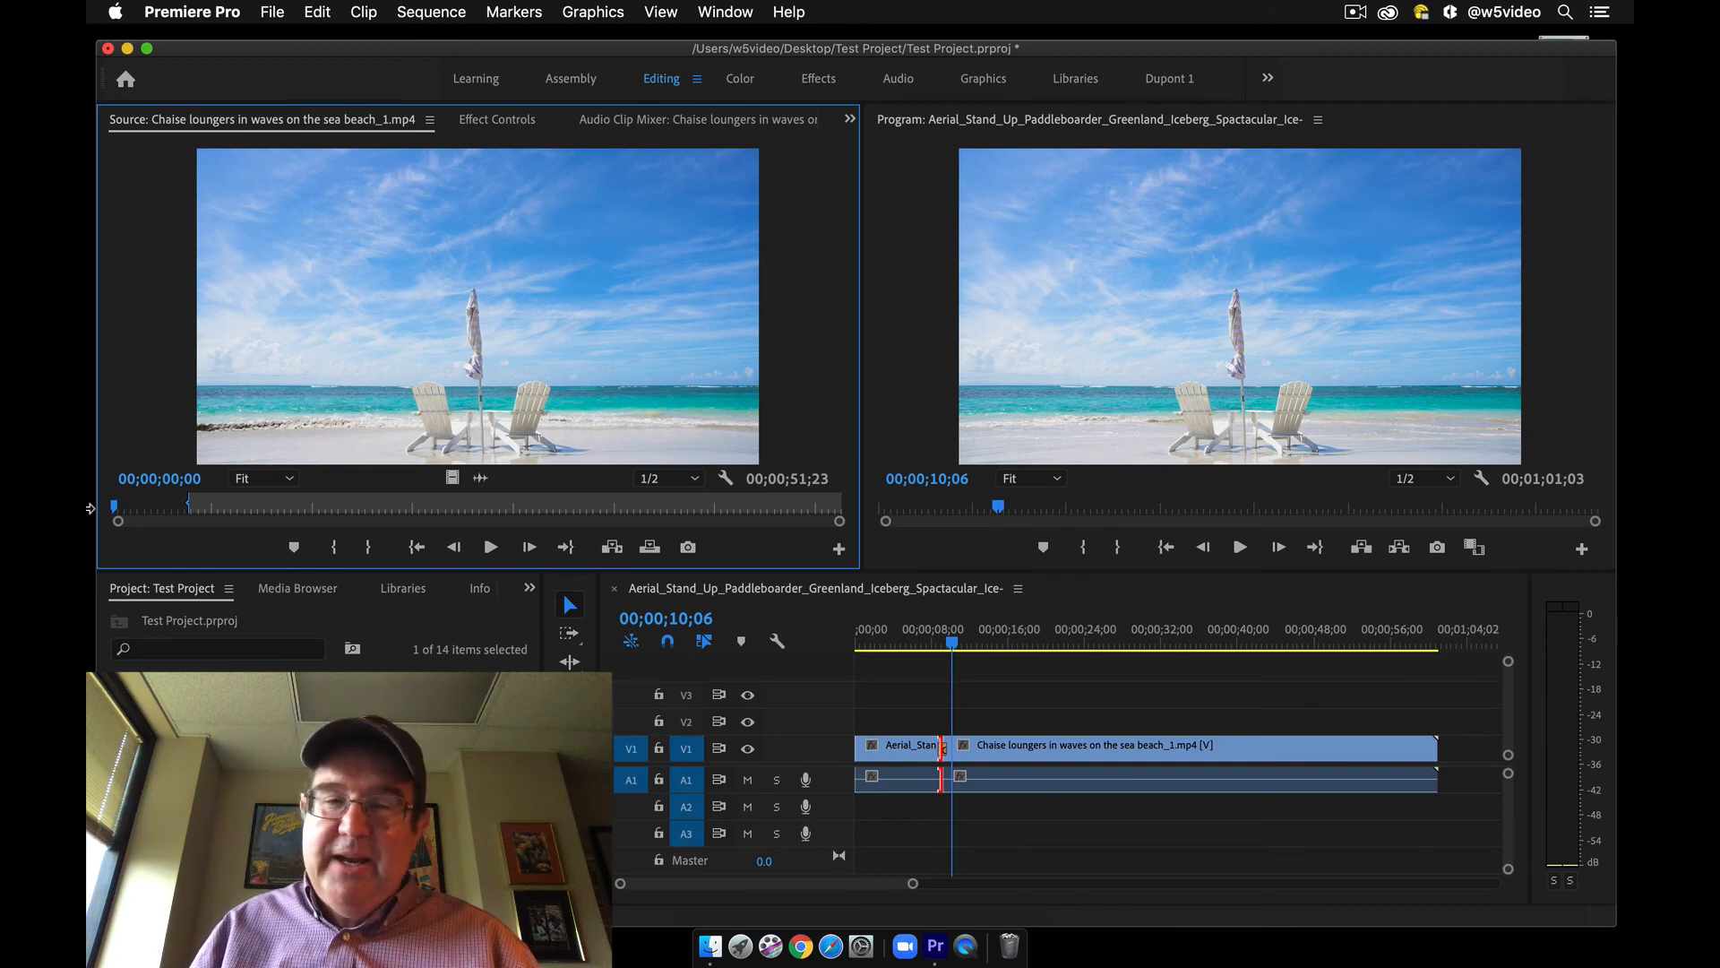
pyautogui.moveTo(243, 511); pyautogui.dragTo(192, 510)
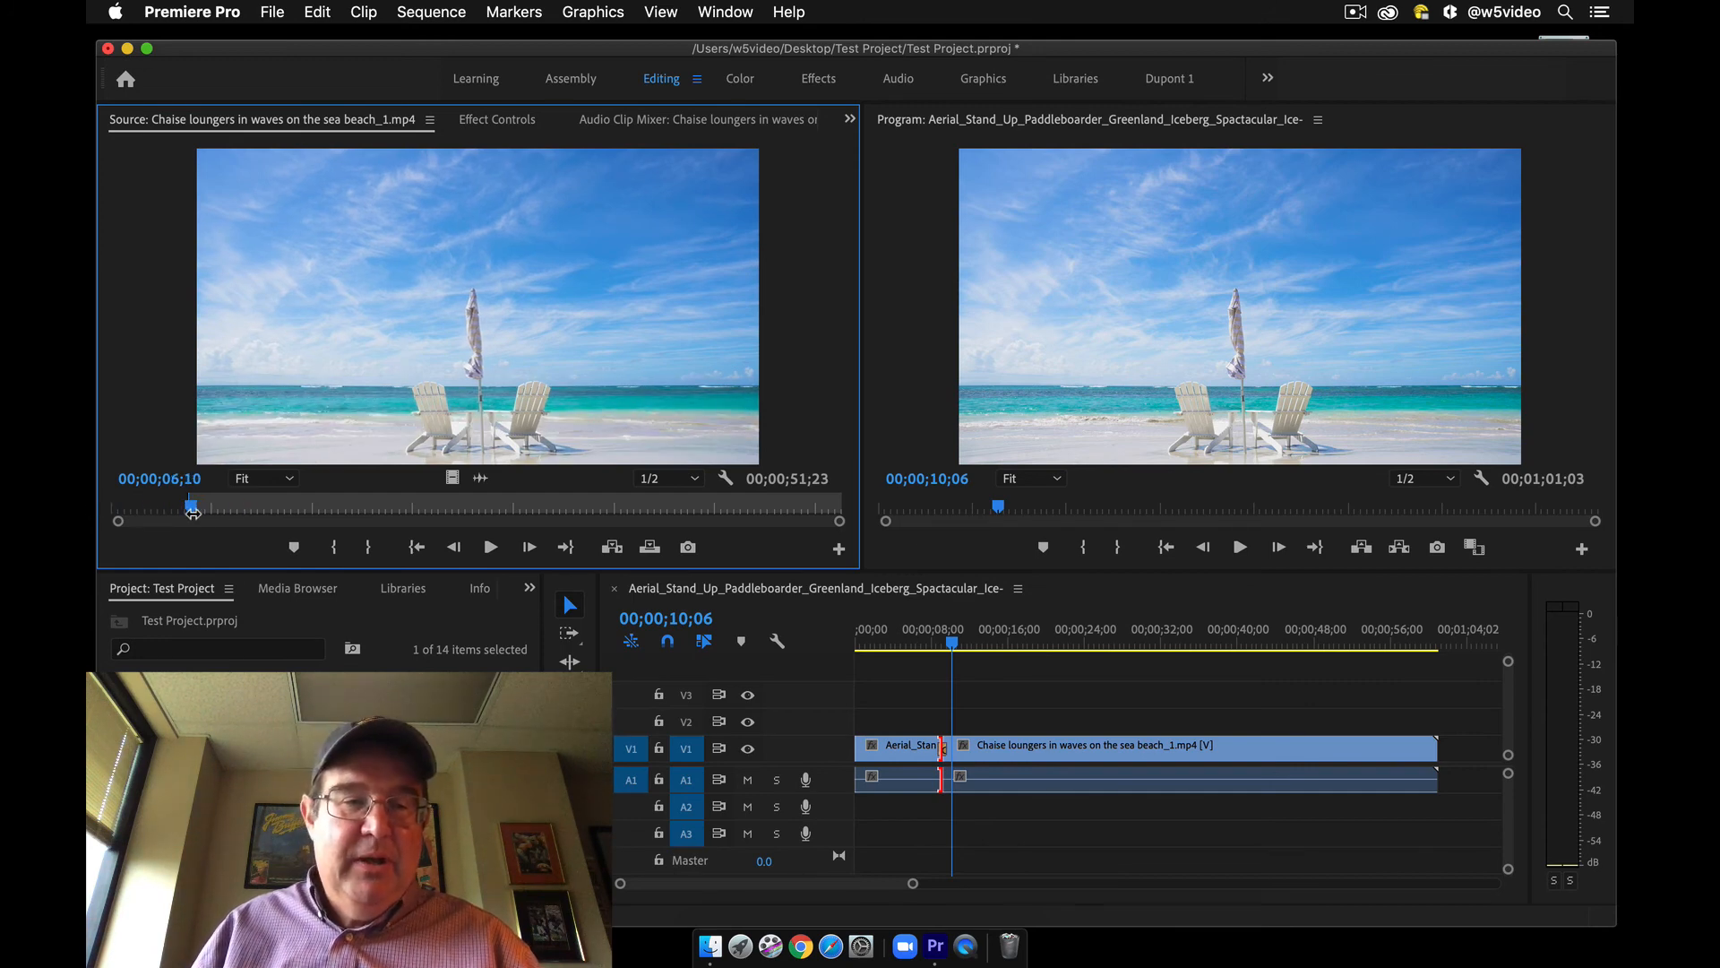
pyautogui.click(709, 509)
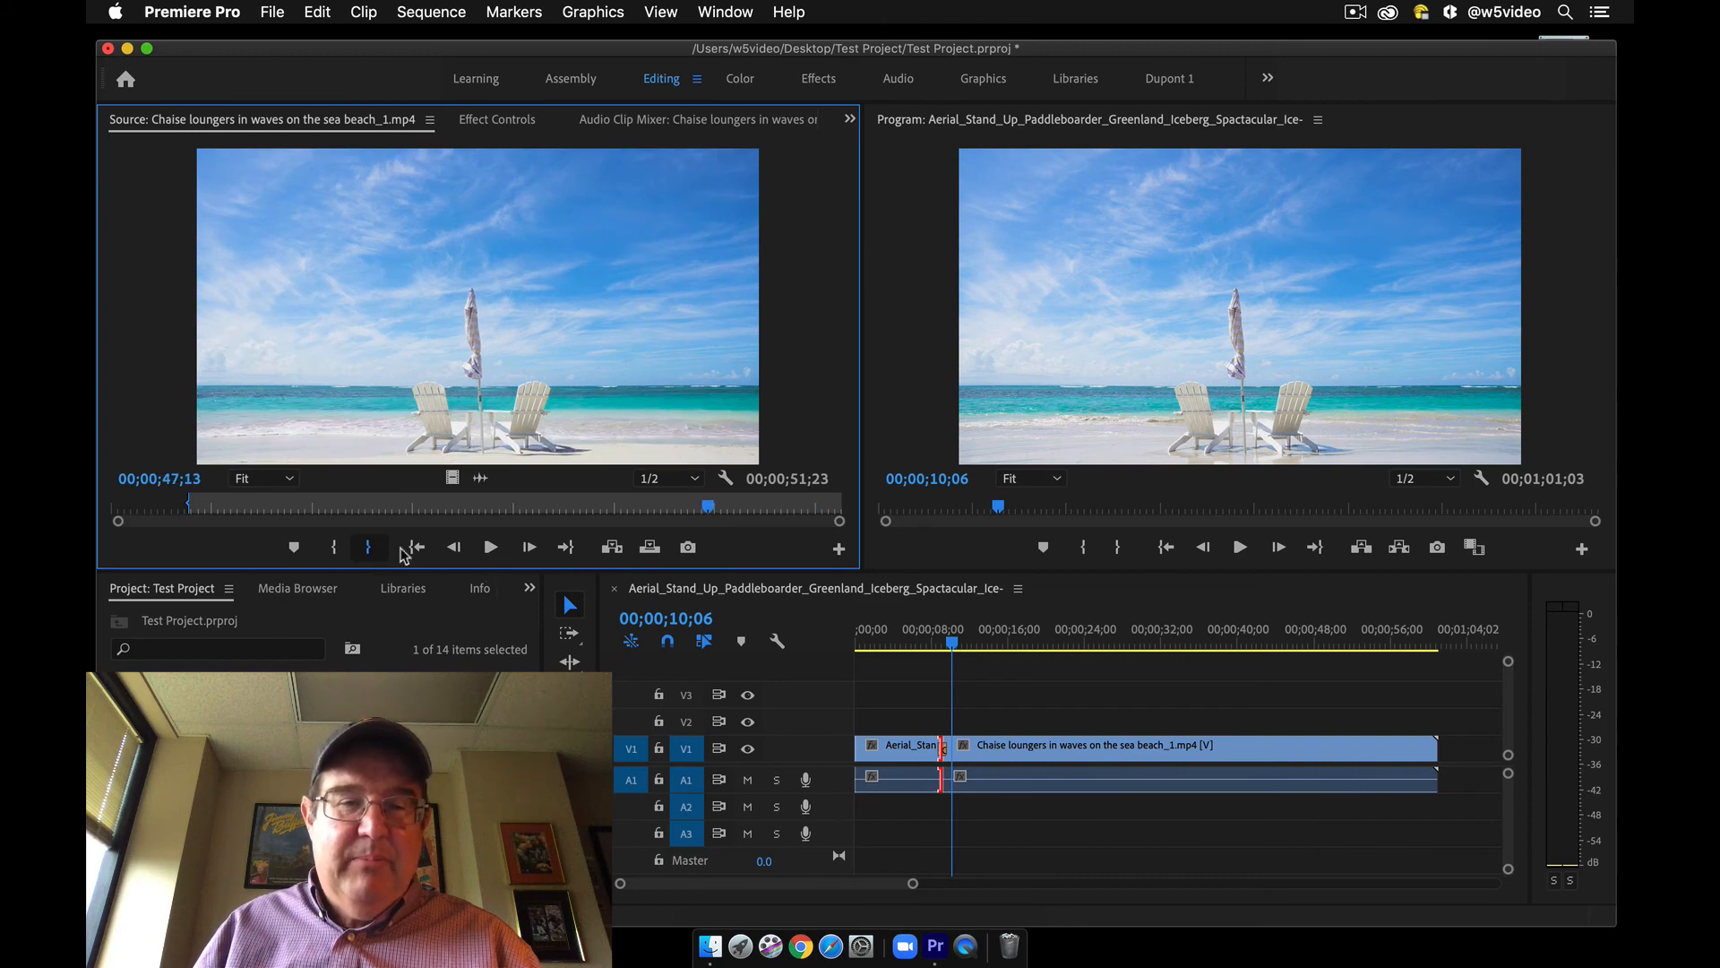
pyautogui.click(368, 548)
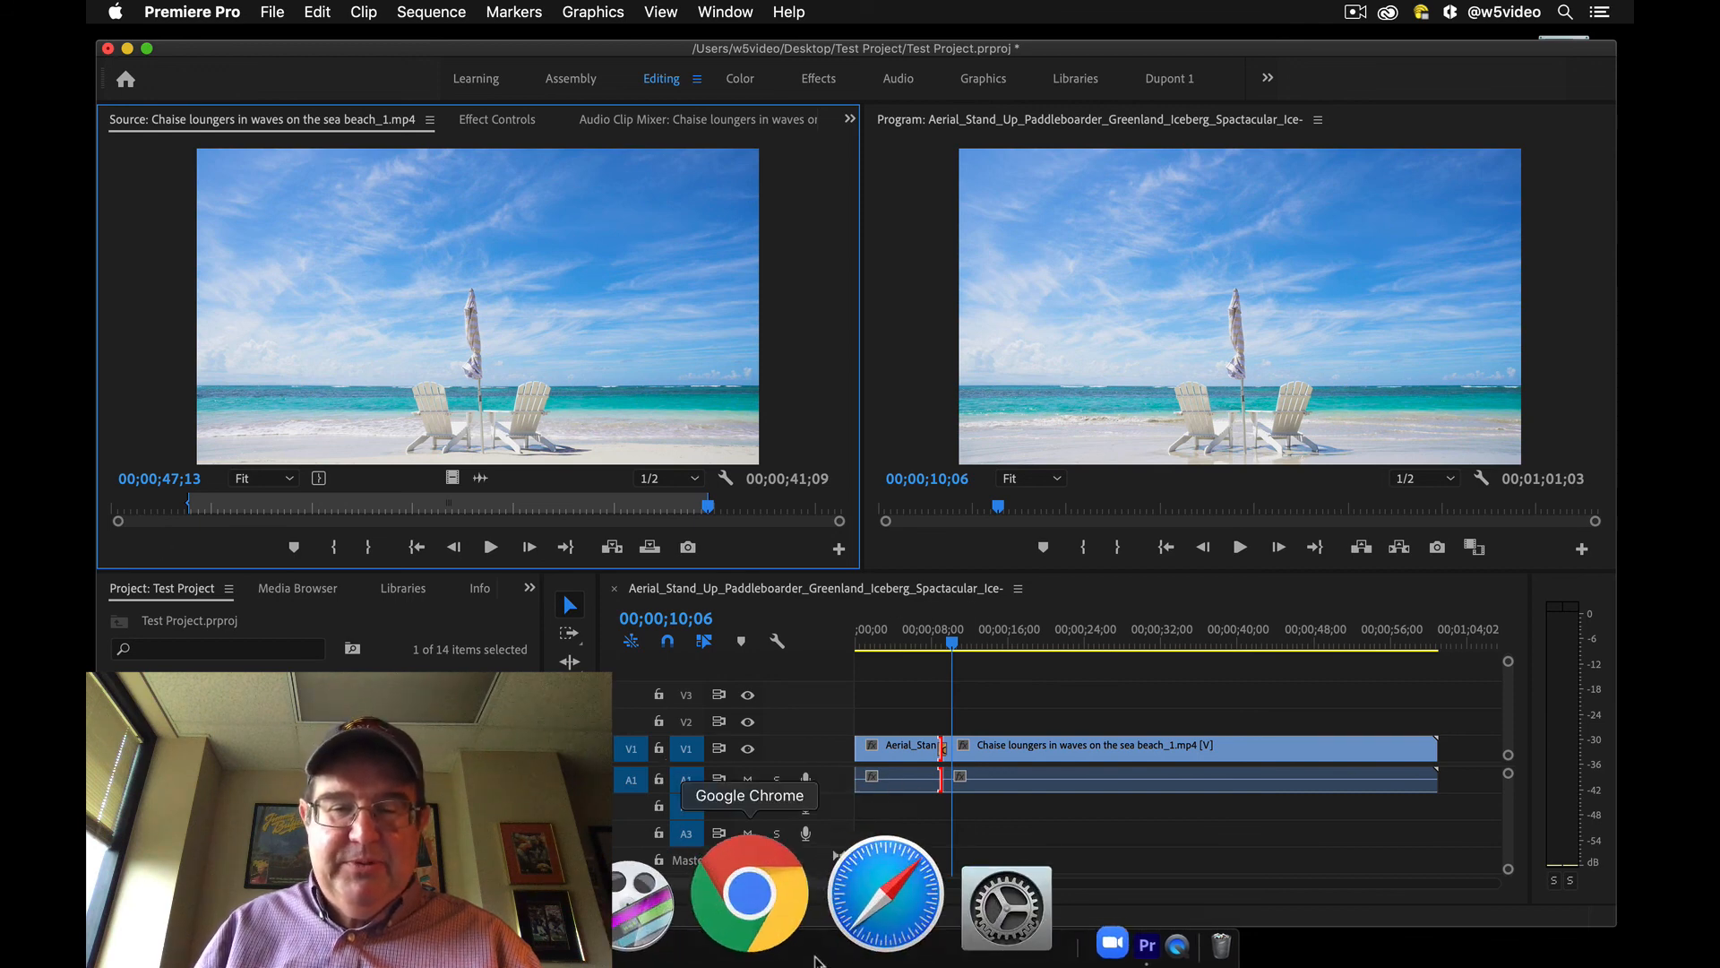
pyautogui.click(1355, 12)
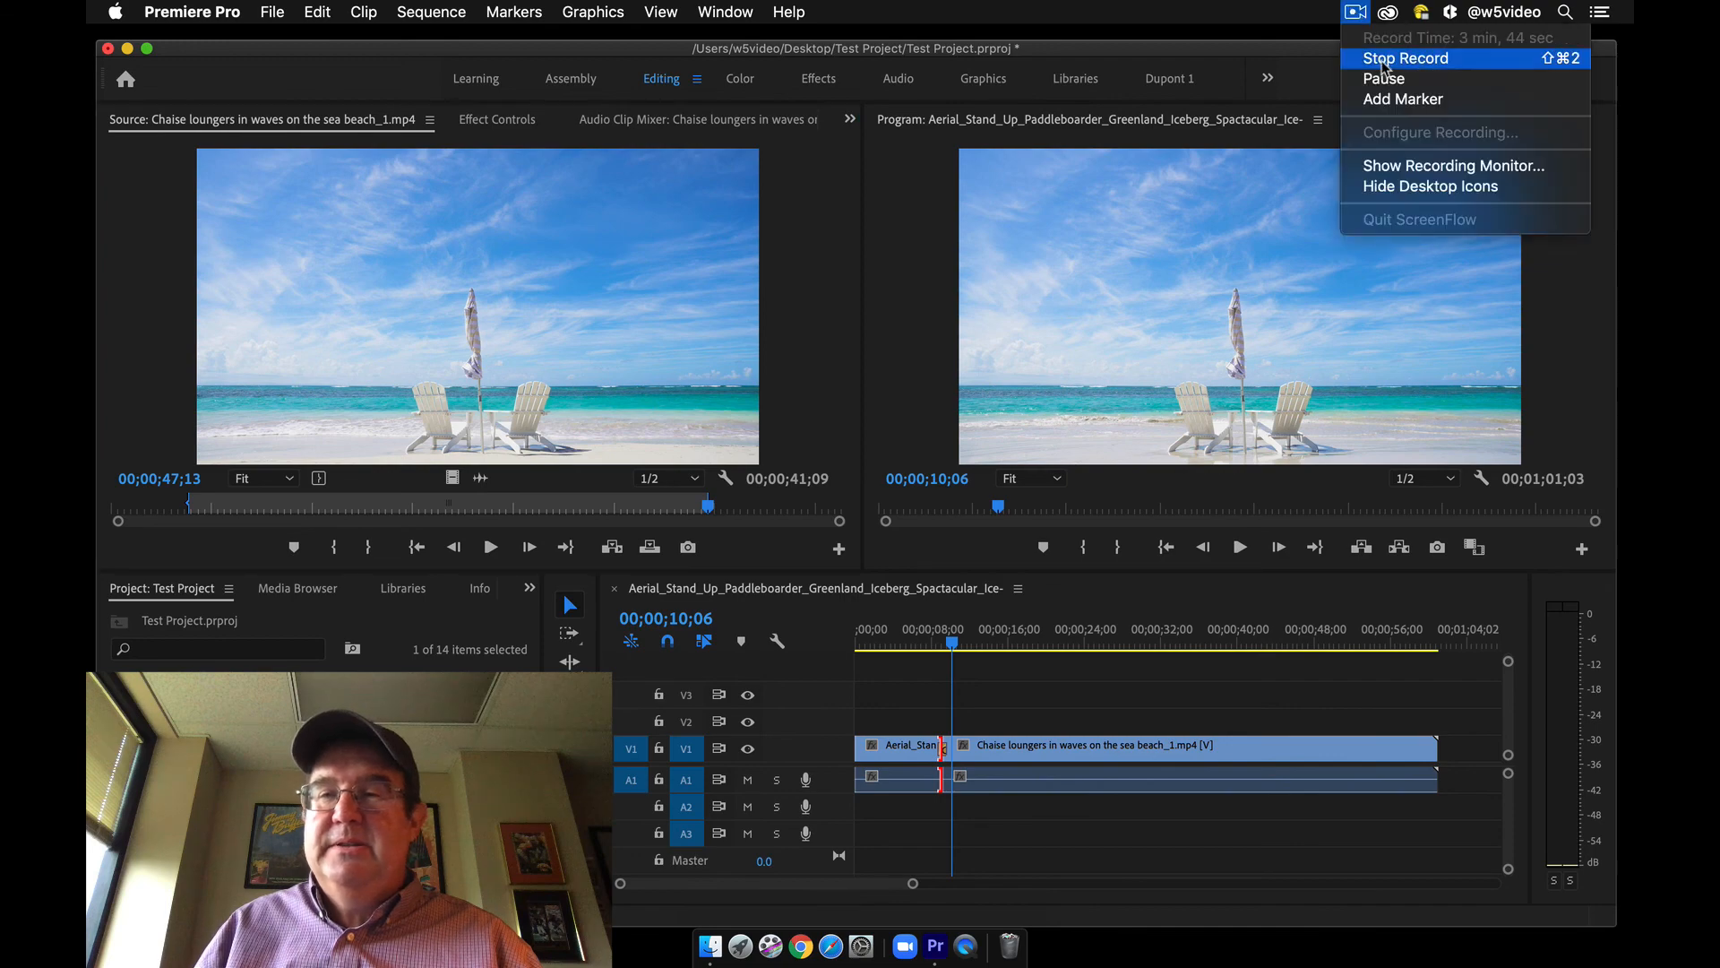